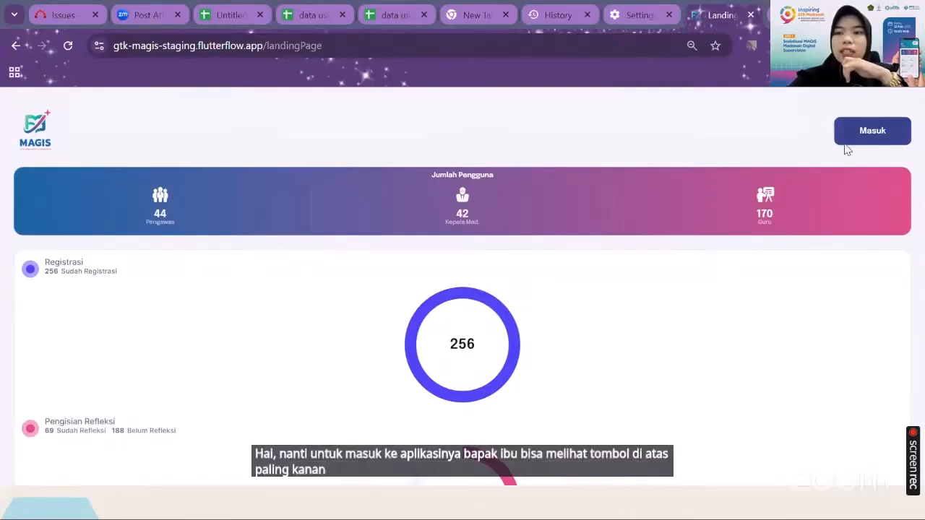
# Open the account registration form from the MAGIS login page
pyautogui.click(871, 137)
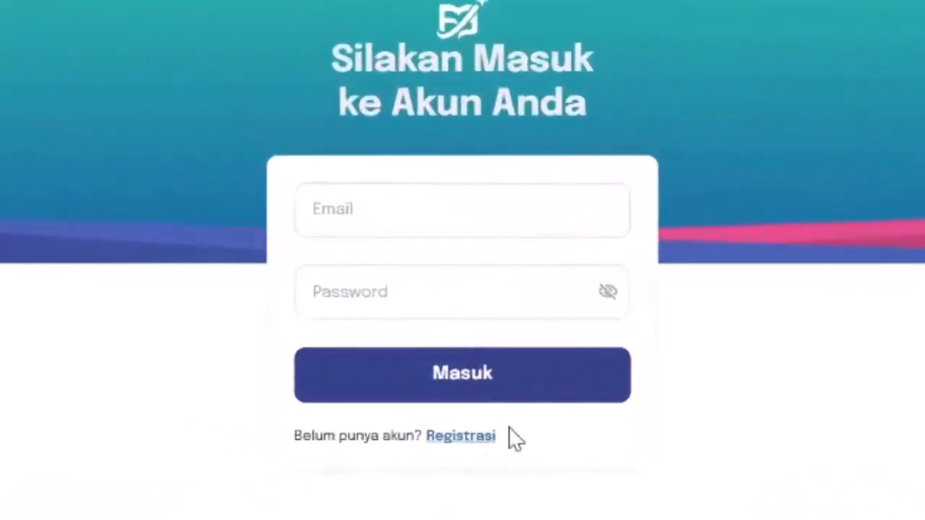
pyautogui.click(477, 440)
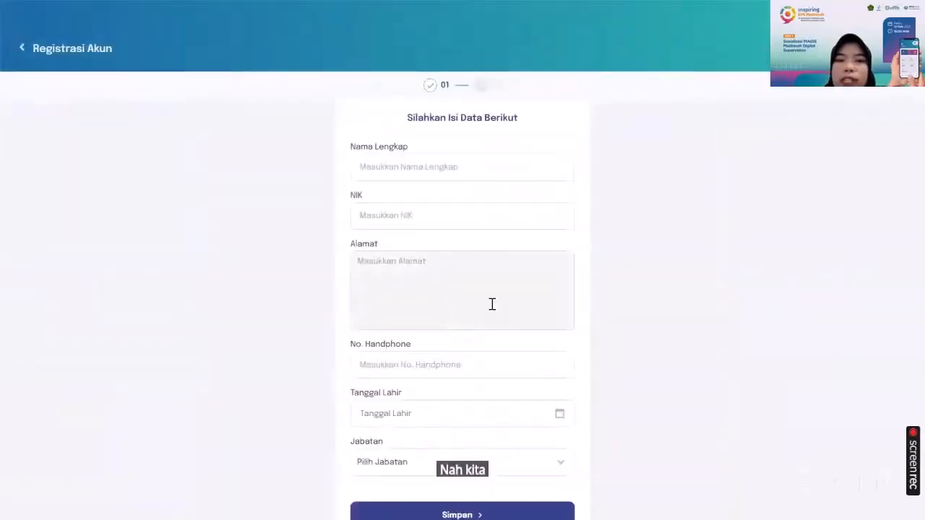
pyautogui.scroll(-2, 494, 308)
pyautogui.scroll(2, 470, 216)
# Enter the applicant's full name and NIK number in the registration form
pyautogui.click(452, 135)
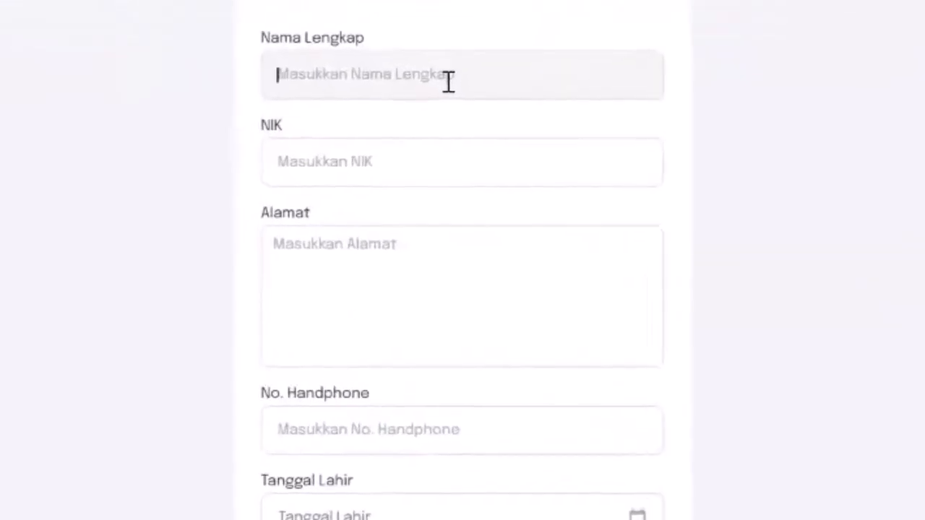
pyautogui.write('Ikhdan')
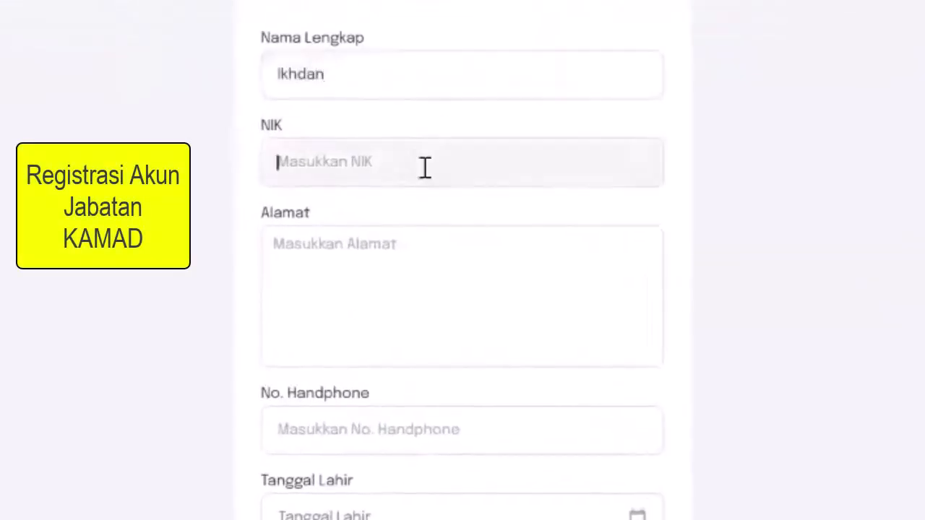
pyautogui.write('123456789999')
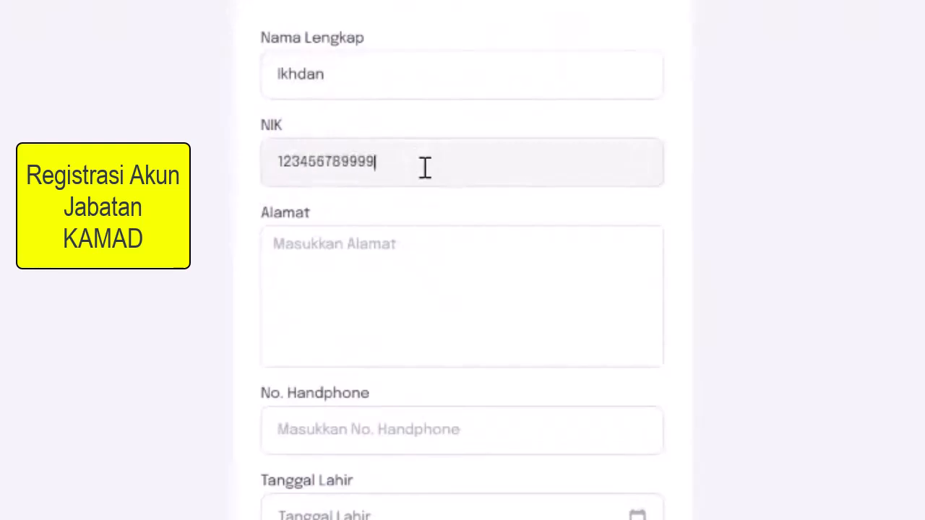
pyautogui.write('8765')
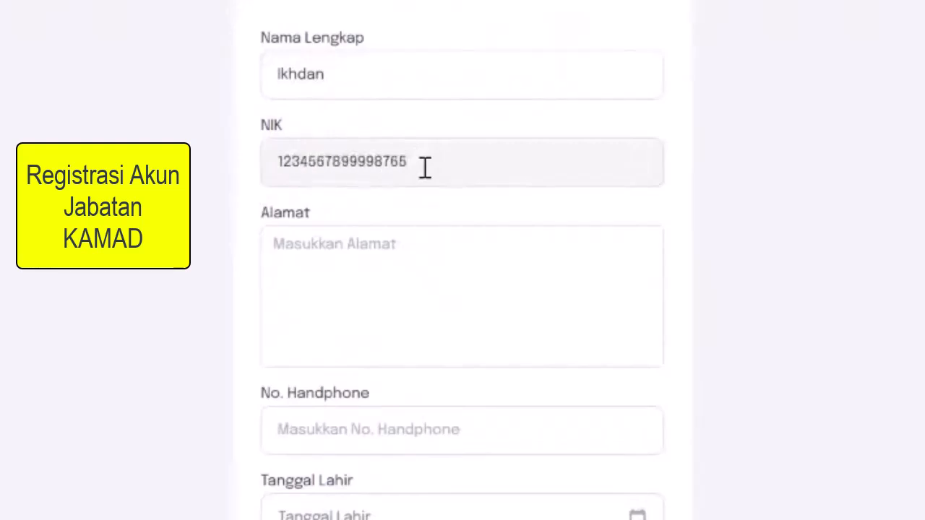
# Fill in the applicant's street address and mobile phone number
pyautogui.click(412, 239)
pyautogui.write('jl mawar')
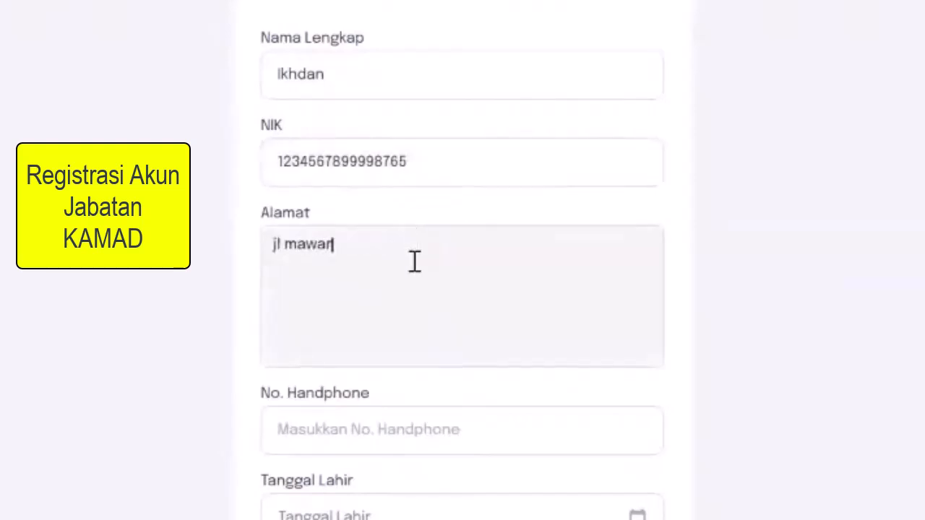
pyautogui.scroll(-2, 415, 262)
pyautogui.click(417, 320)
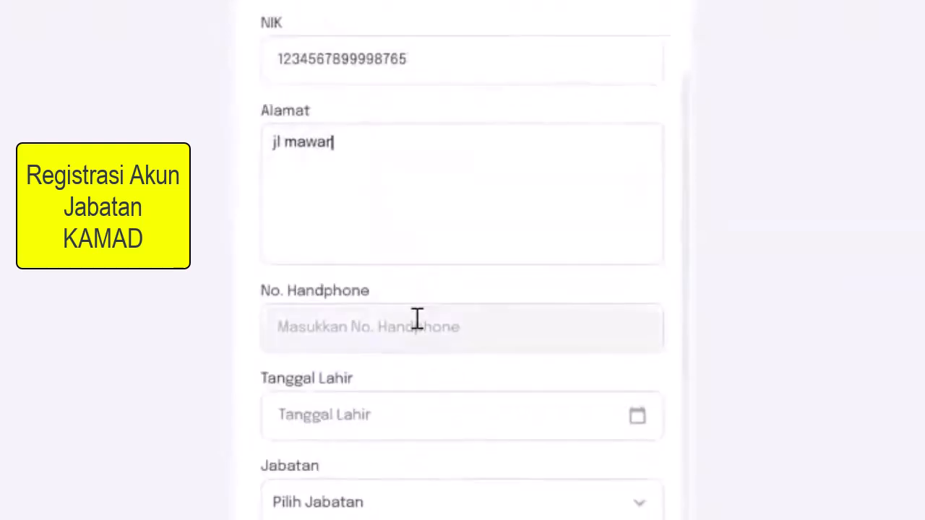
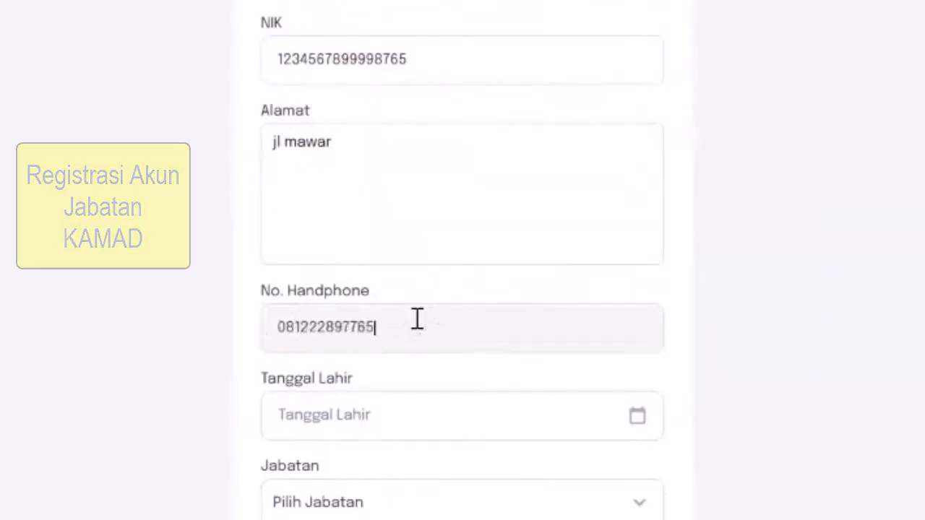
# Set the applicant's date of birth using the calendar picker's year list and confirm it
pyautogui.click(641, 419)
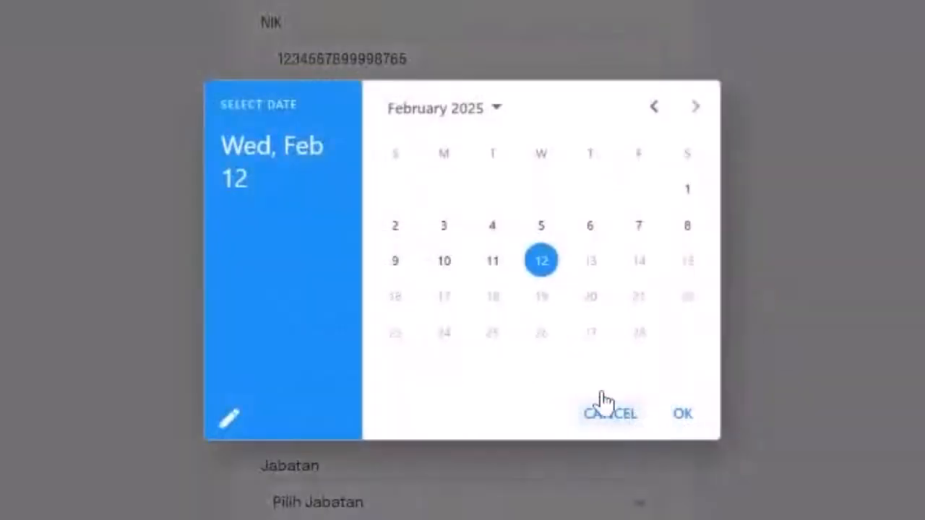
pyautogui.click(491, 121)
pyautogui.scroll(3, 479, 194)
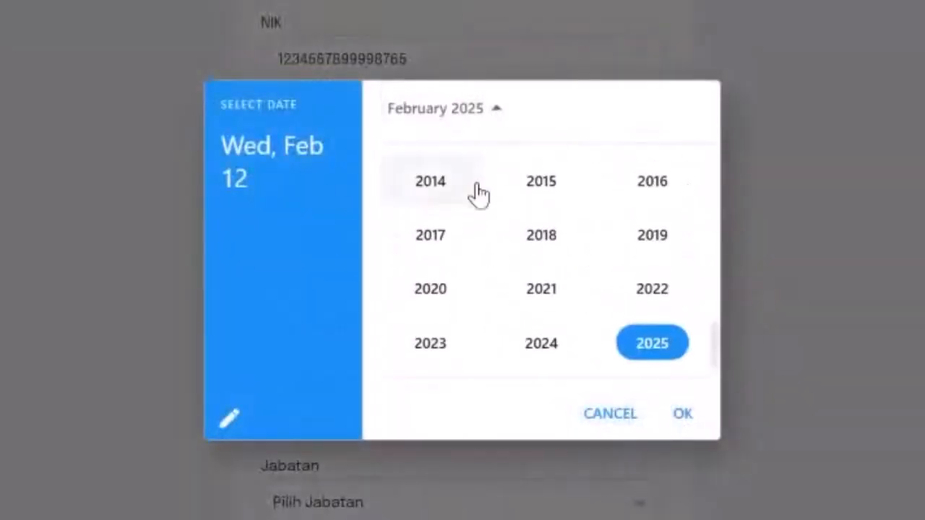
pyautogui.scroll(8, 479, 194)
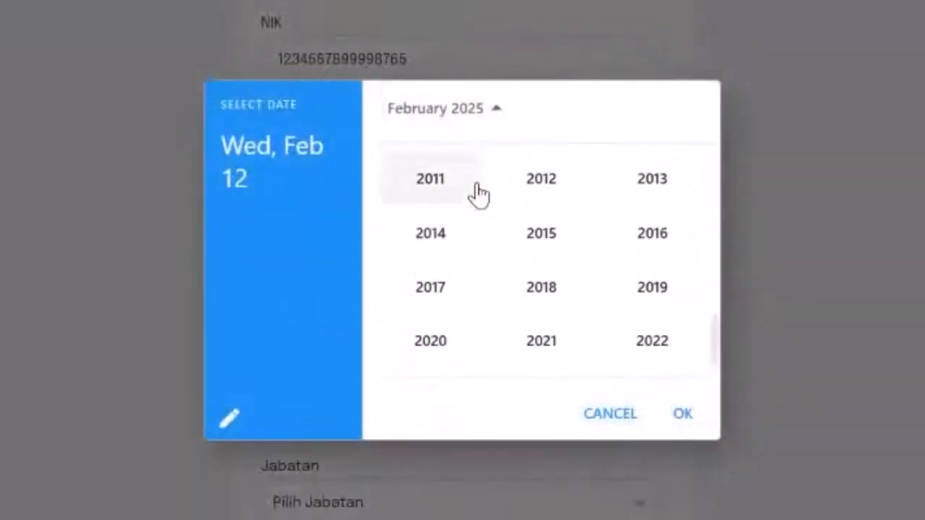
pyautogui.scroll(5, 480, 194)
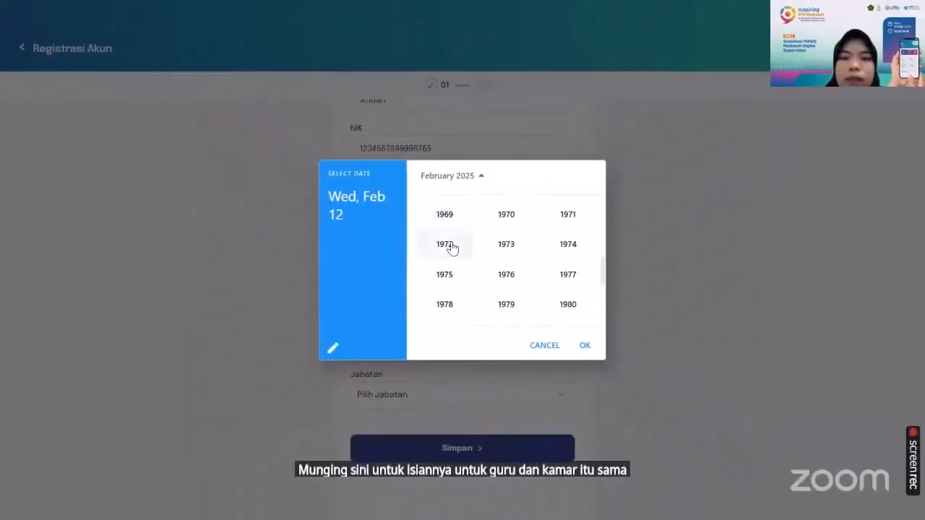
pyautogui.click(451, 249)
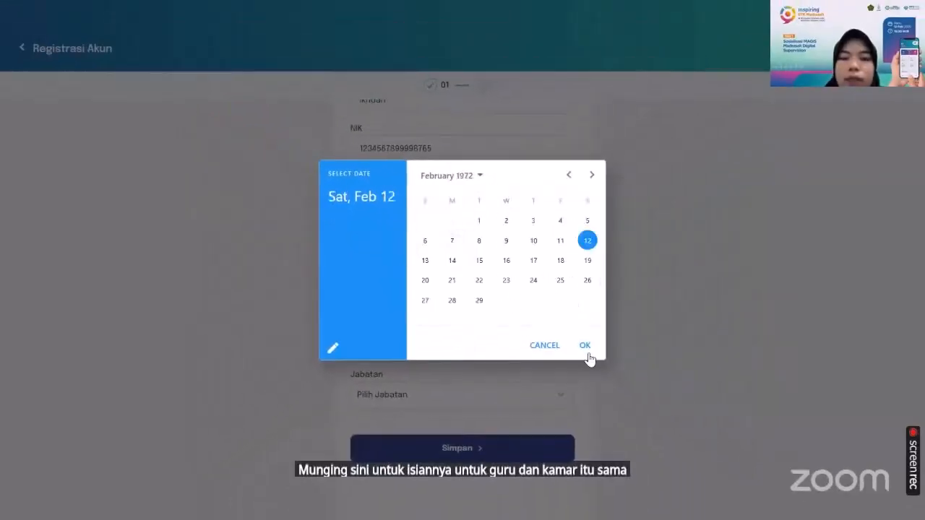
pyautogui.click(585, 345)
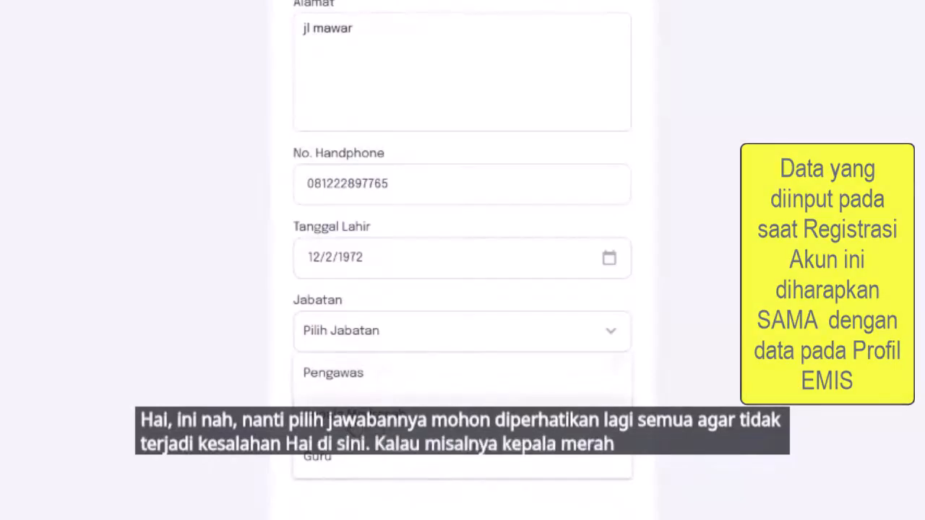
# Select Kepala Madrasah as the position and search for and pick JAWA BARAT as the province of duty
pyautogui.click(506, 405)
pyautogui.scroll(-2, 470, 380)
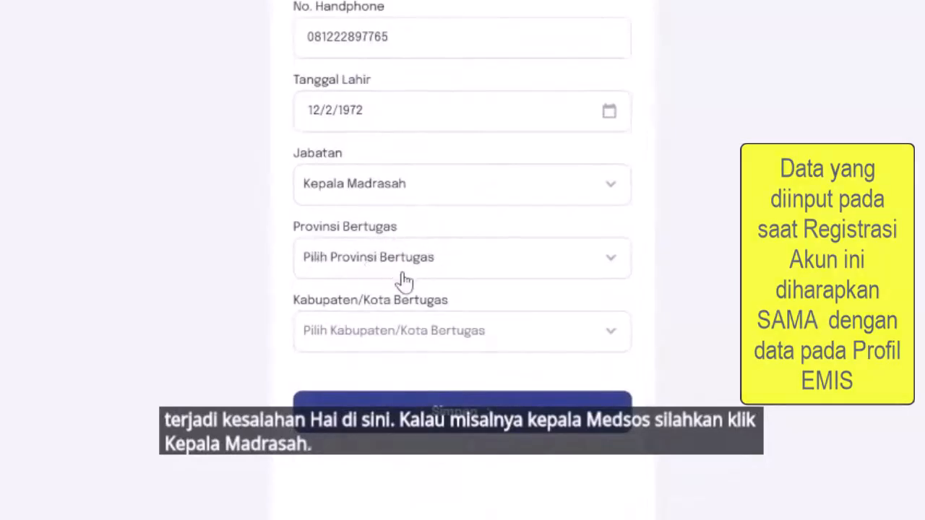
pyautogui.click(440, 259)
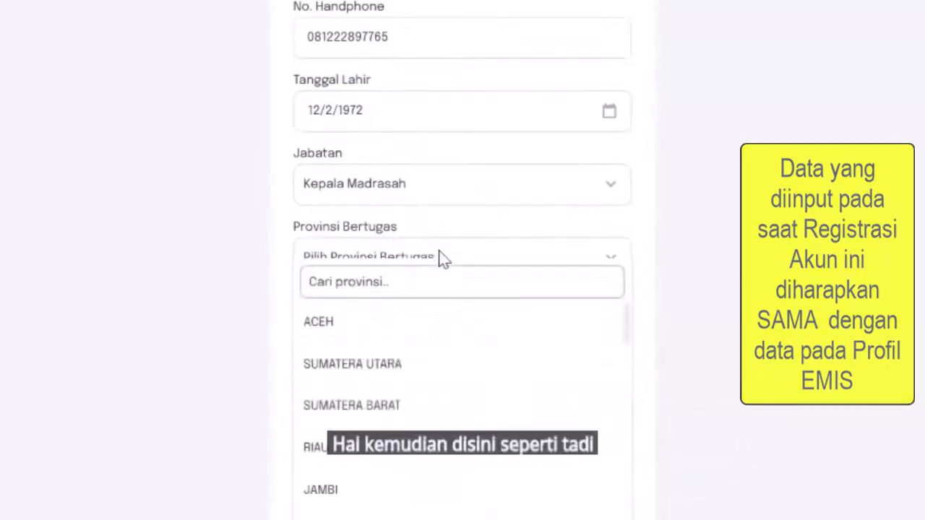
pyautogui.write('jawa')
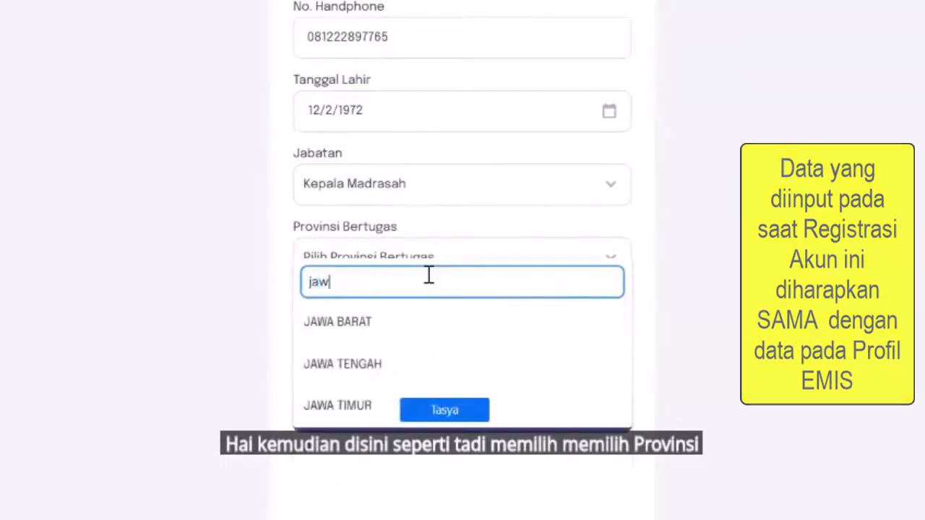
pyautogui.click(413, 329)
# Search for and select CIAMIS as the regency/city of duty
pyautogui.click(422, 345)
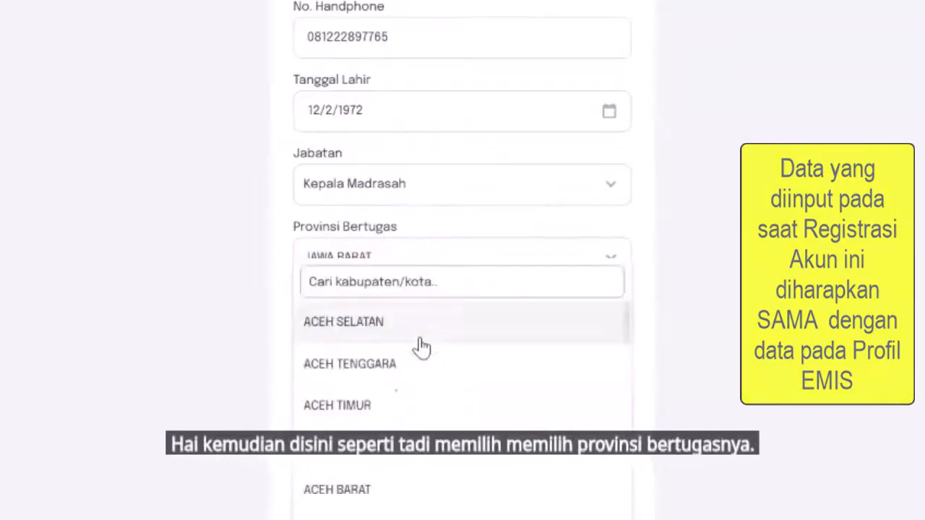
pyautogui.click(458, 269)
pyautogui.write('ciami')
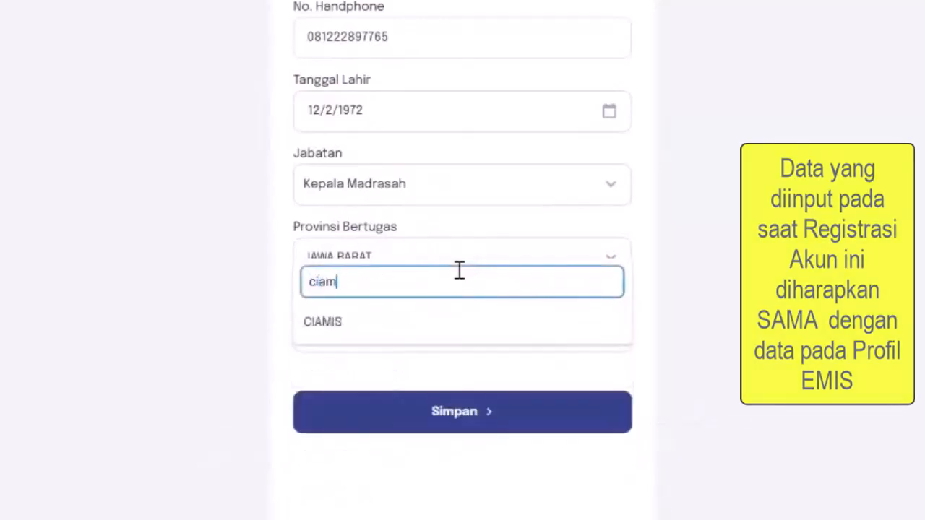
pyautogui.click(458, 345)
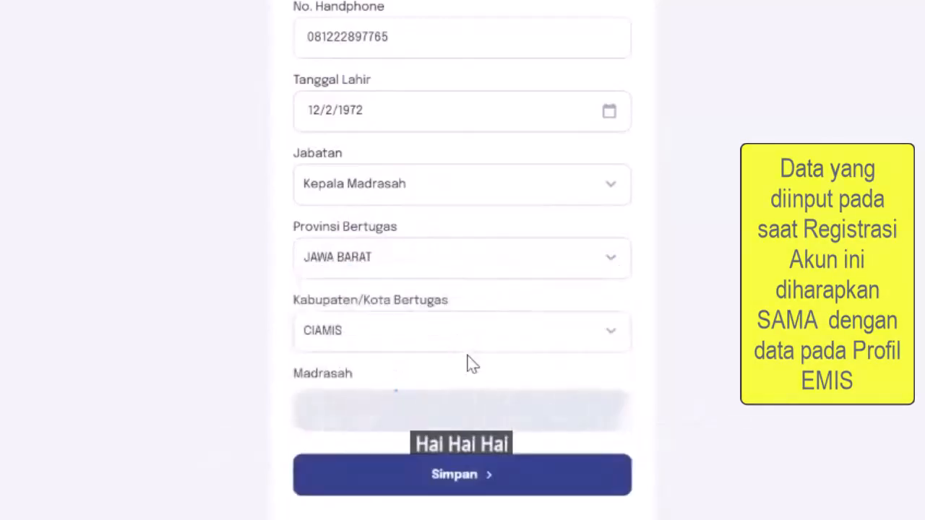
pyautogui.scroll(-1, 467, 364)
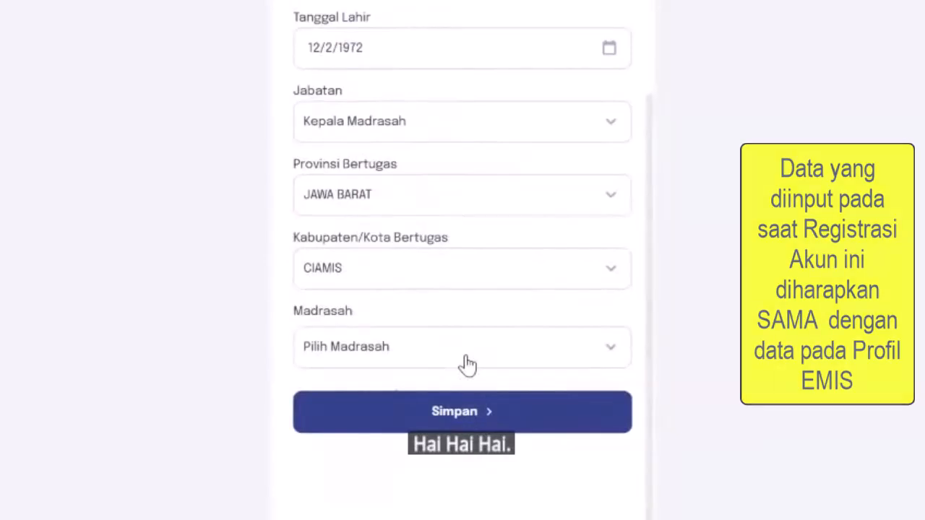
pyautogui.click(434, 360)
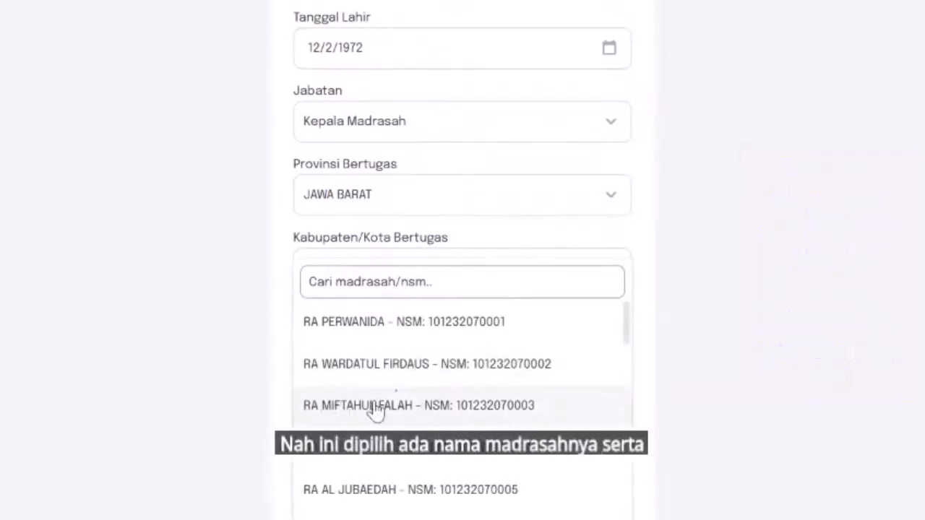
pyautogui.click(463, 404)
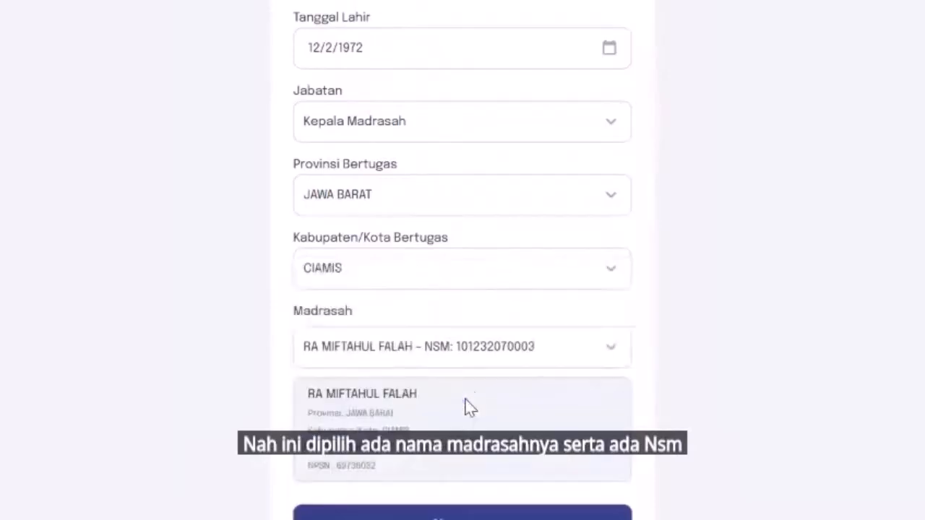
# Review the completed form and save it to continue to the email and password step
pyautogui.scroll(-2, 489, 282)
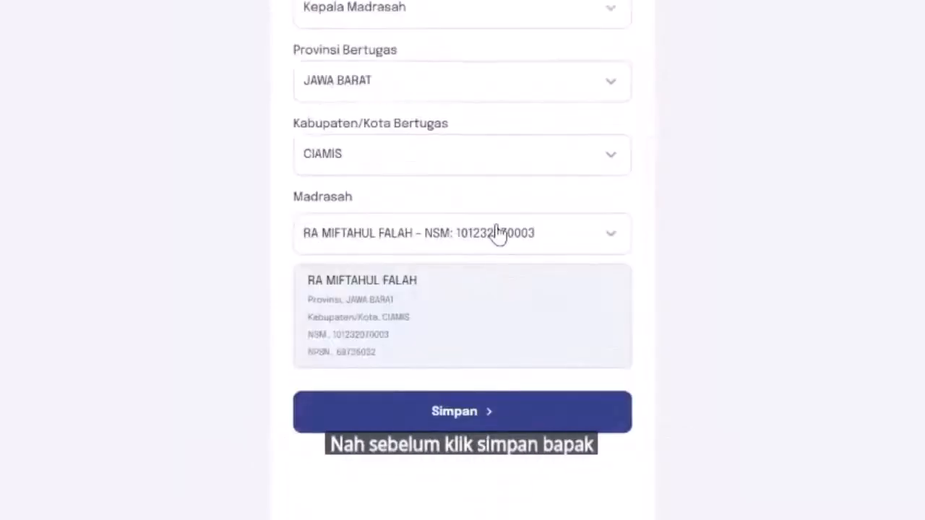
pyautogui.scroll(7, 497, 230)
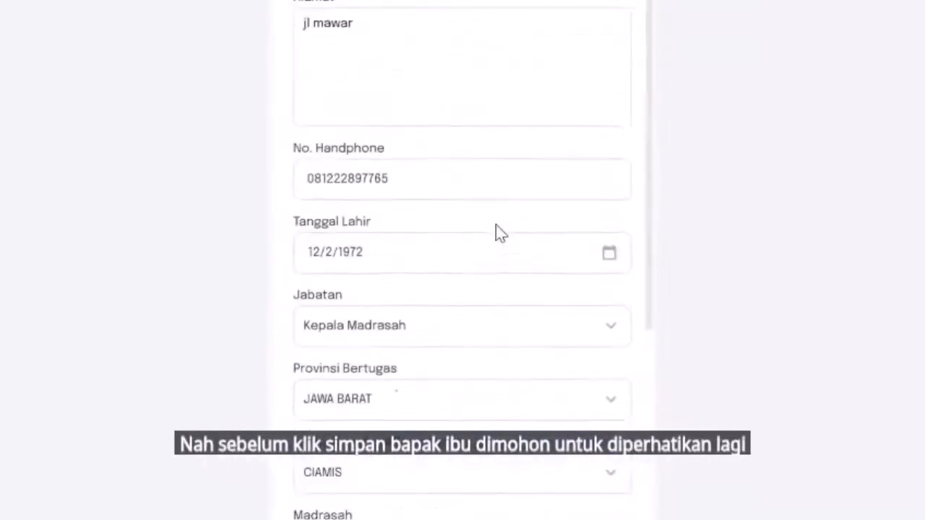
pyautogui.scroll(-7, 496, 230)
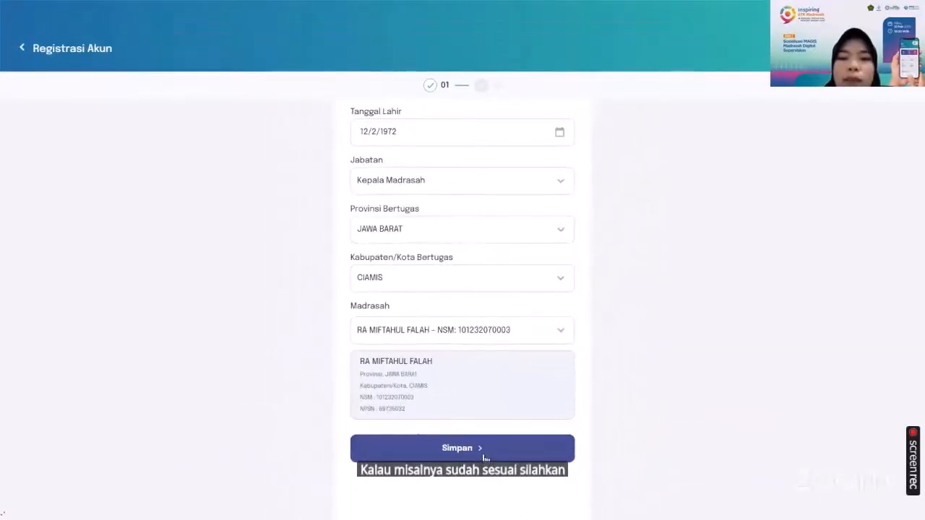
pyautogui.click(484, 454)
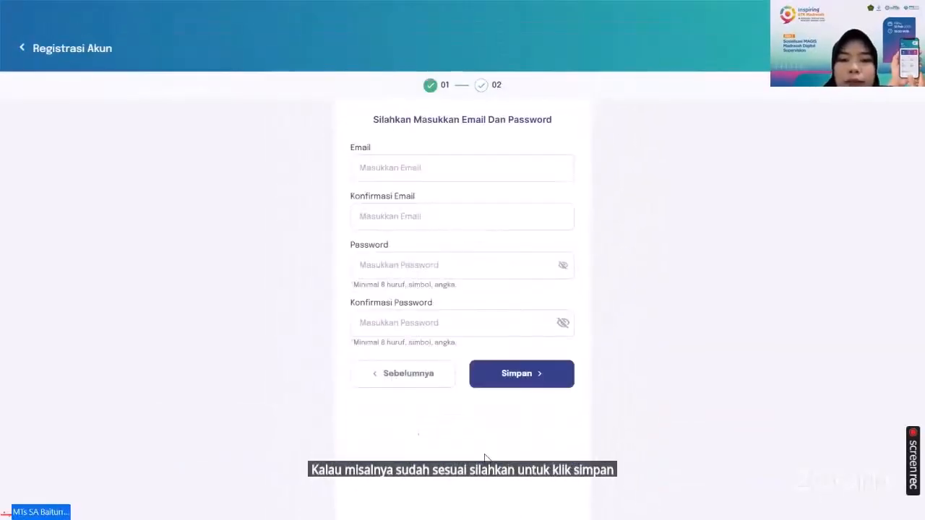
# Enter the account e-mail address and repeat it in the e-mail confirmation field
pyautogui.click(438, 167)
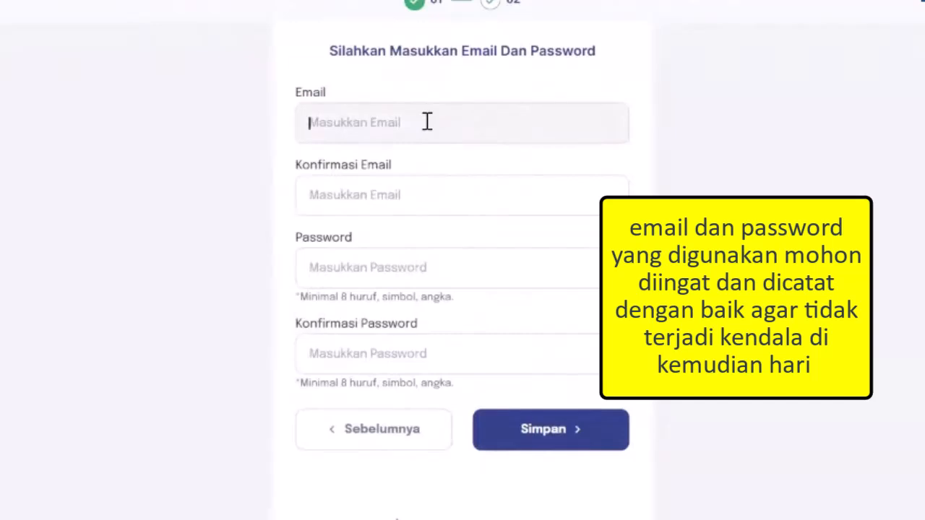
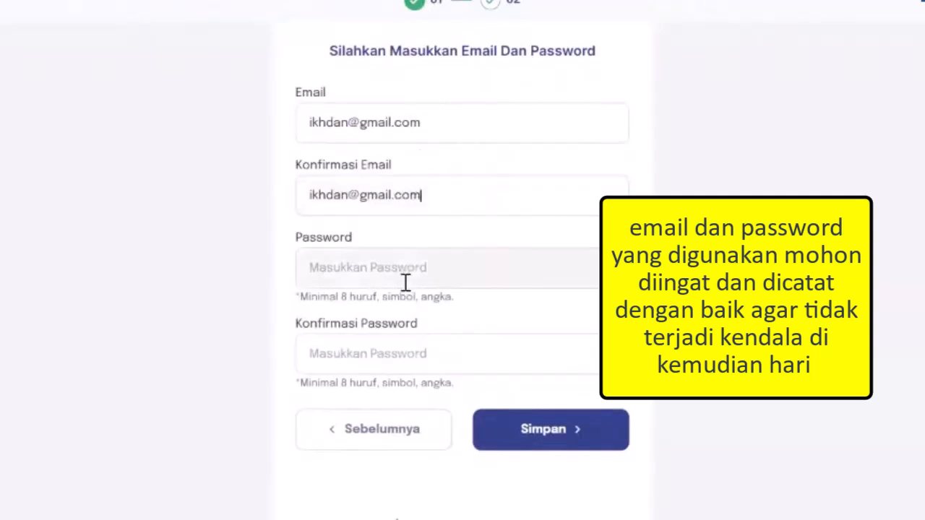
pyautogui.write('••')
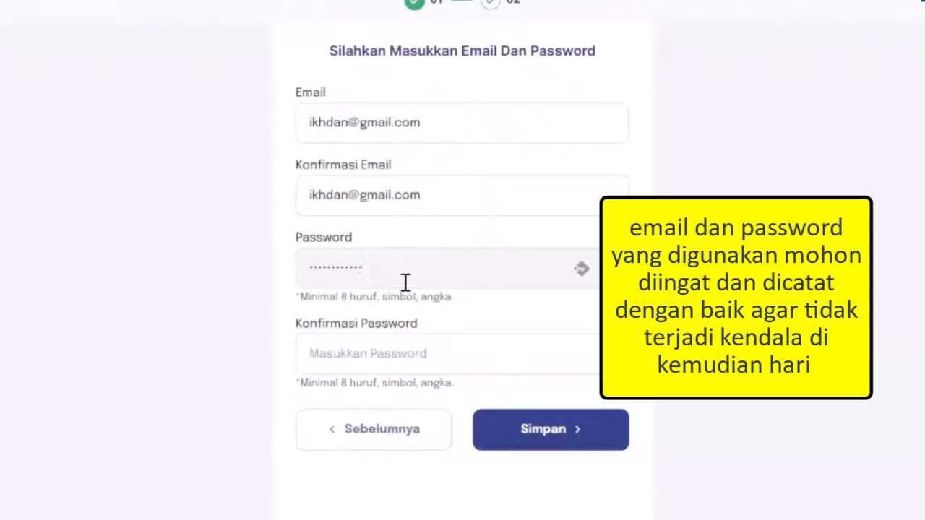
# Enter the account password, repeat it in the password confirmation field, and save the registration
pyautogui.click(415, 349)
pyautogui.write('•••••')
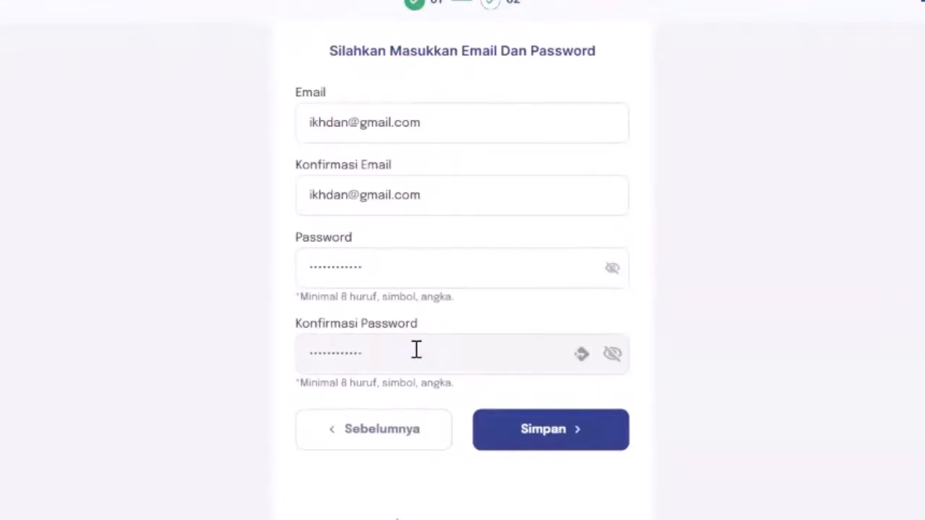
pyautogui.click(607, 275)
pyautogui.click(607, 272)
pyautogui.click(611, 355)
pyautogui.click(611, 355)
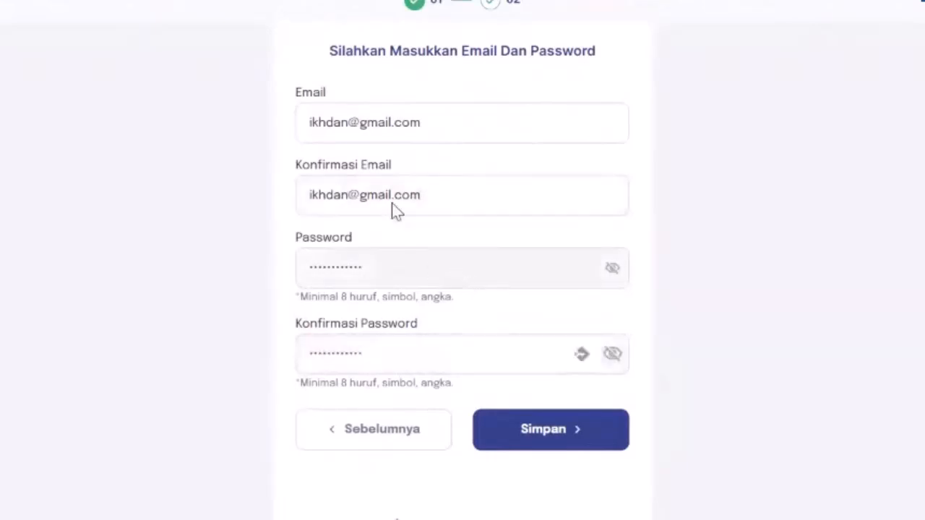
pyautogui.click(539, 433)
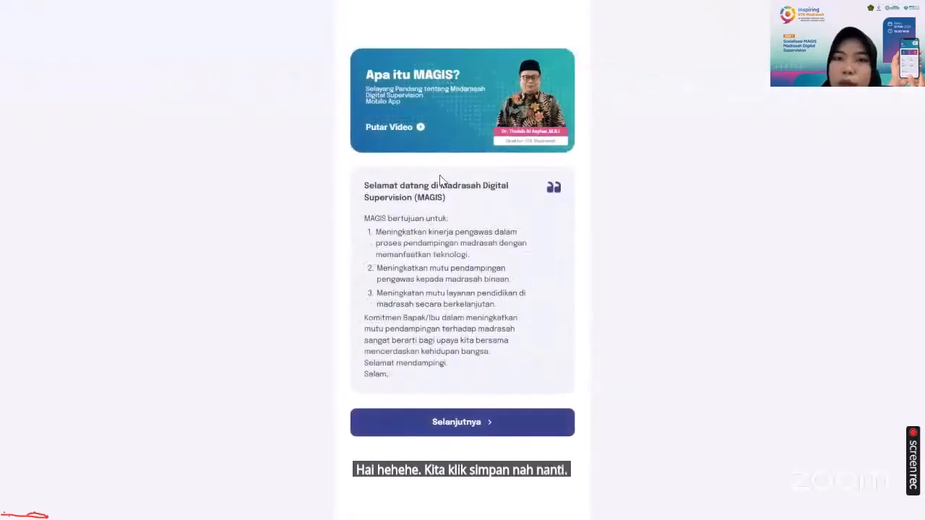
# Continue past the MAGIS welcome page and start the Refleksi Perubahan reflection from the dashboard
pyautogui.click(446, 429)
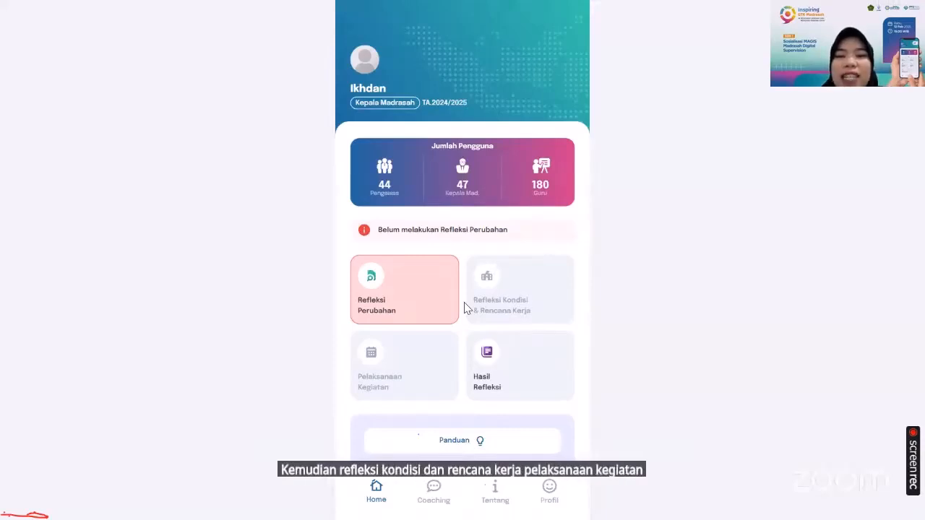
pyautogui.scroll(-1, 478, 326)
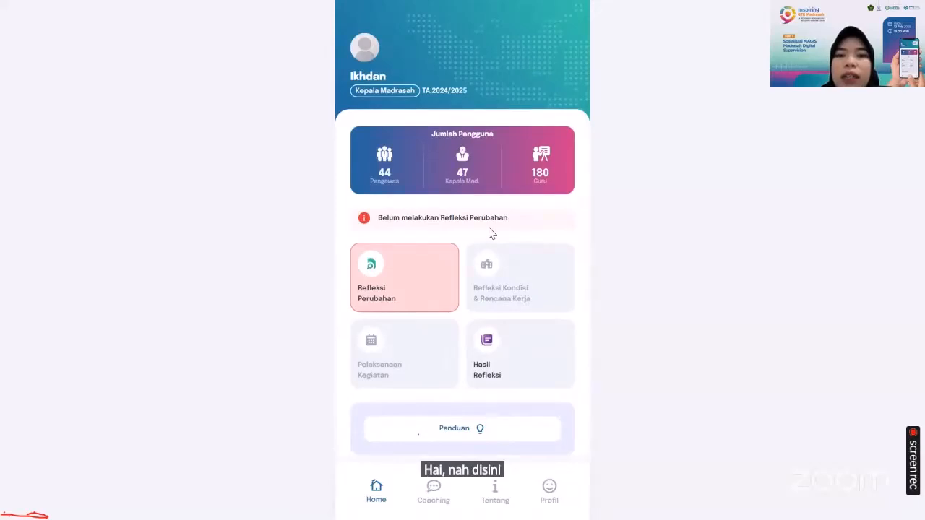
pyautogui.scroll(1, 489, 232)
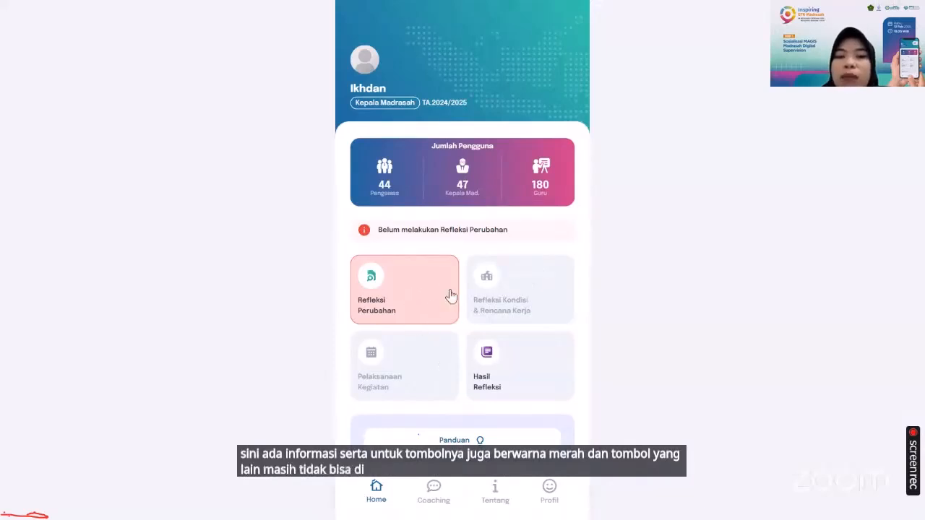
pyautogui.click(421, 292)
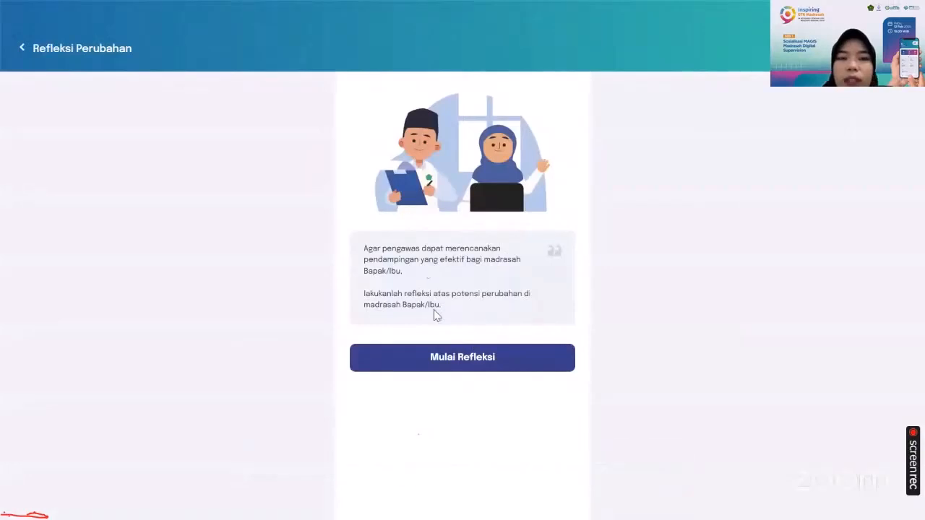
pyautogui.click(466, 368)
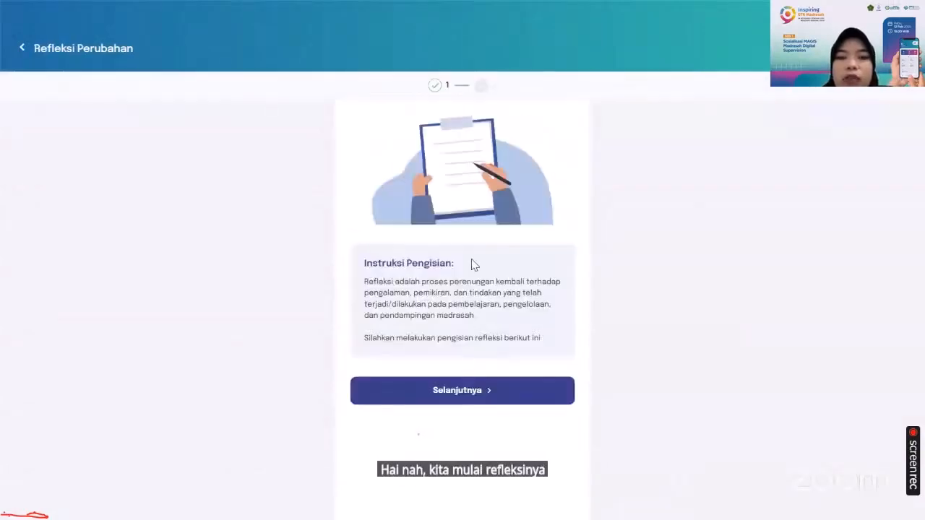
pyautogui.click(457, 399)
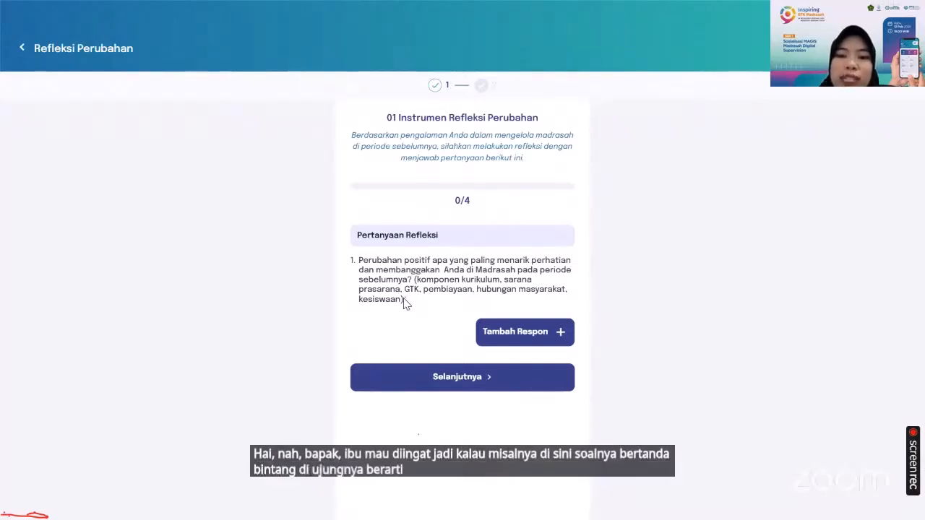
# Add a response reading "respon 1" to reflection question 1 and move on to question 2
pyautogui.click(535, 334)
pyautogui.click(440, 332)
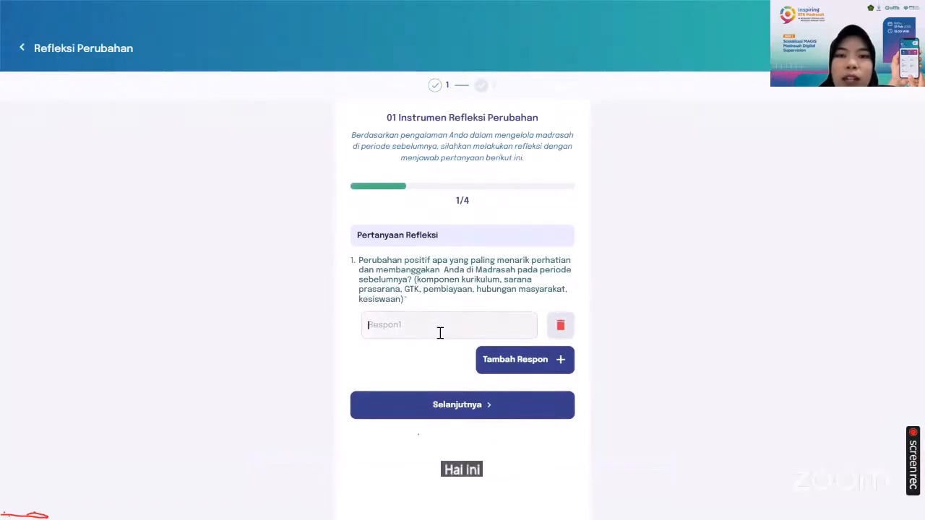
pyautogui.write('t')
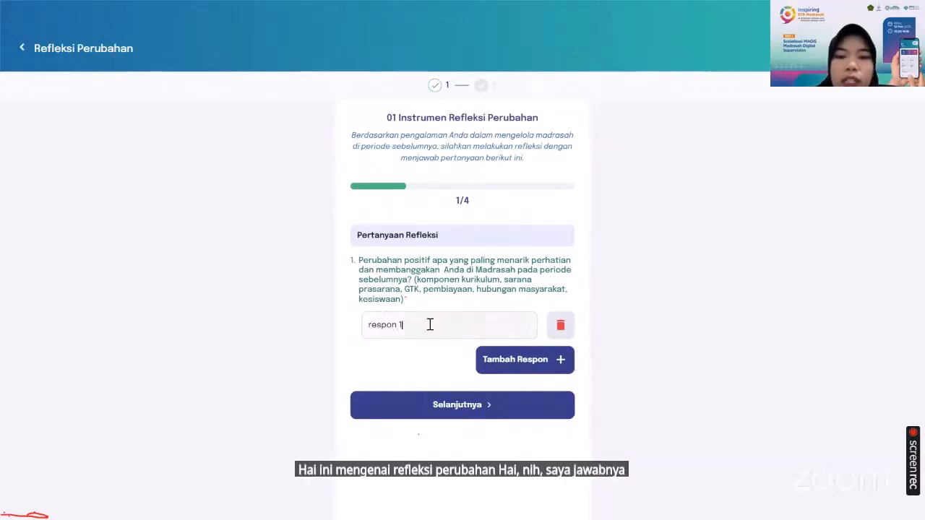
pyautogui.click(487, 419)
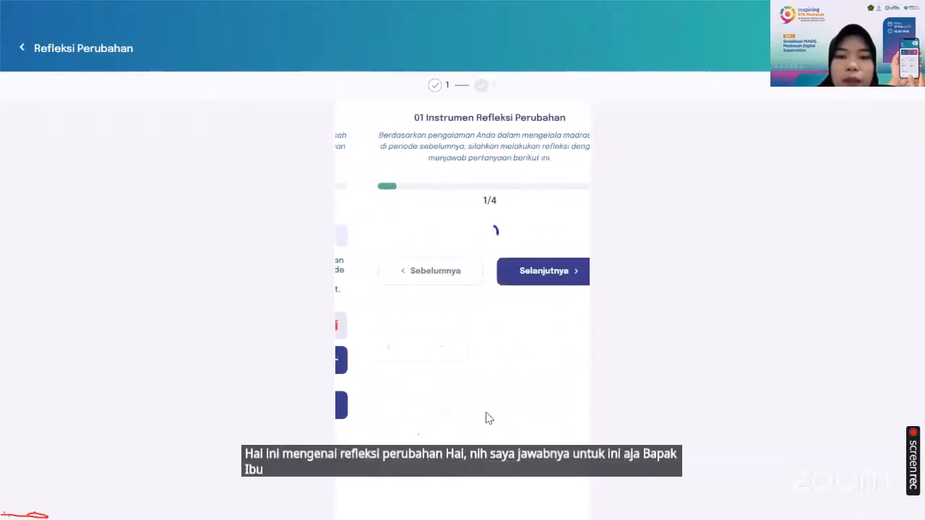
pyautogui.click(512, 303)
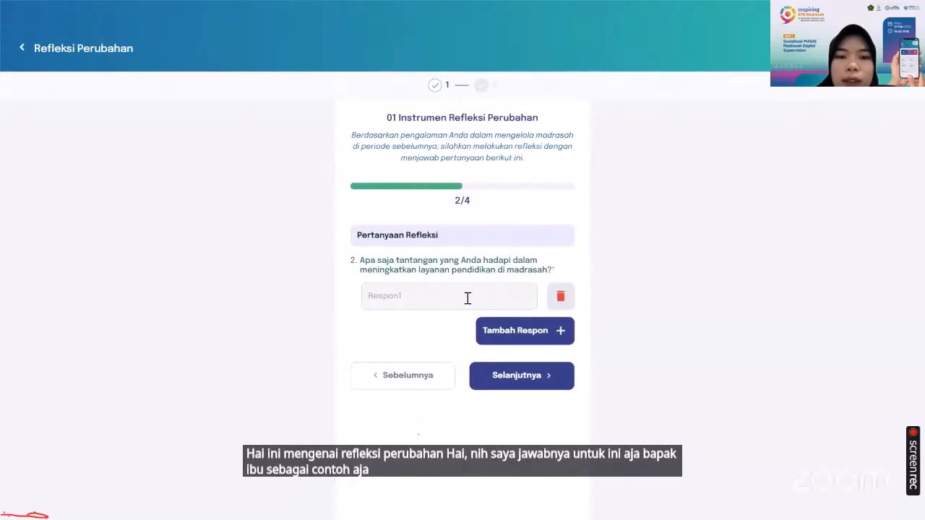
# Answer reflection question 2 with "tes" and move on to question 3
pyautogui.write('res')
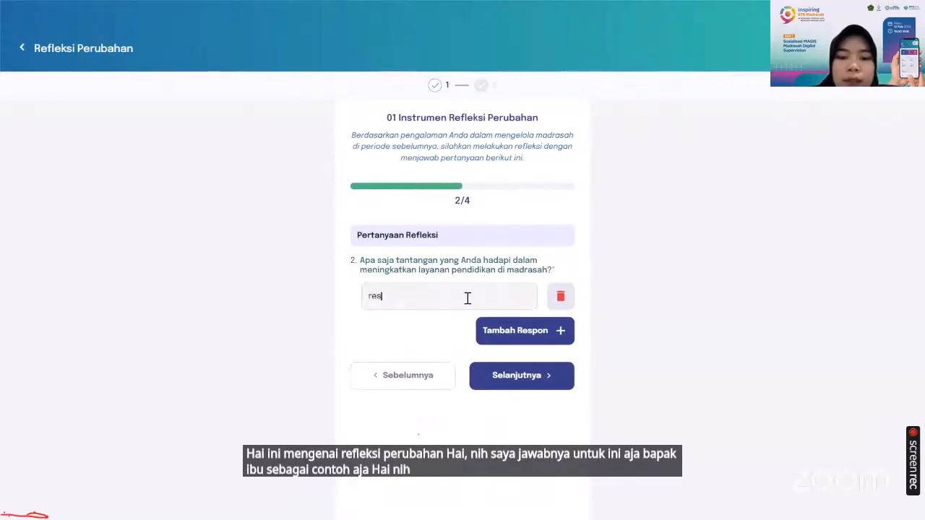
pyautogui.write('o')
pyautogui.press('BackSpace')
pyautogui.press('BackSpace')
pyautogui.press('BackSpace')
pyautogui.press('BackSpace')
pyautogui.write('tes')
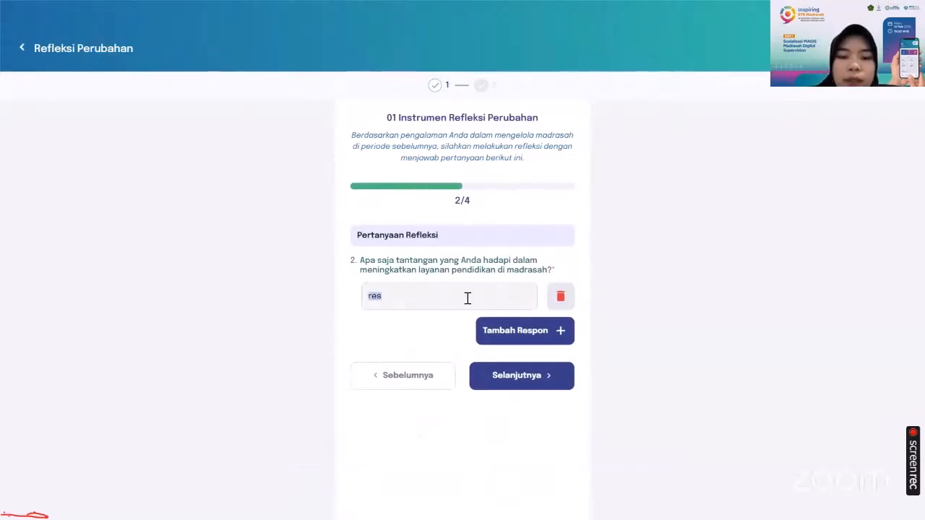
pyautogui.click(539, 376)
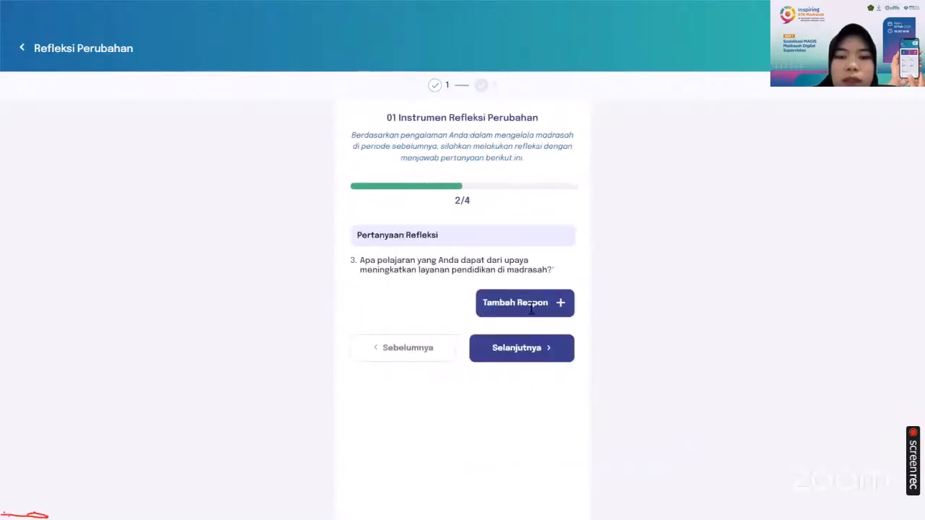
# Add a "tes" response to questions 3 and 4 and proceed to the answer review
pyautogui.click(530, 313)
pyautogui.click(473, 301)
pyautogui.write('tes')
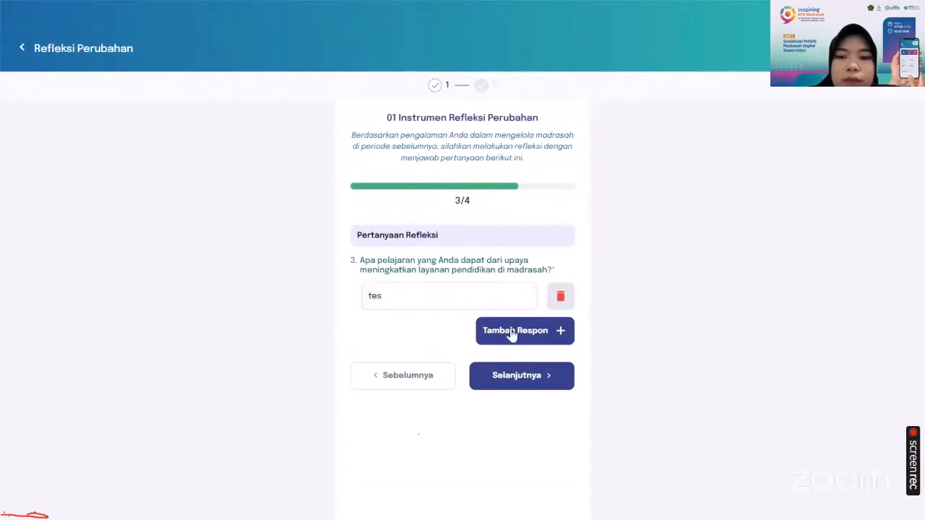
pyautogui.click(515, 388)
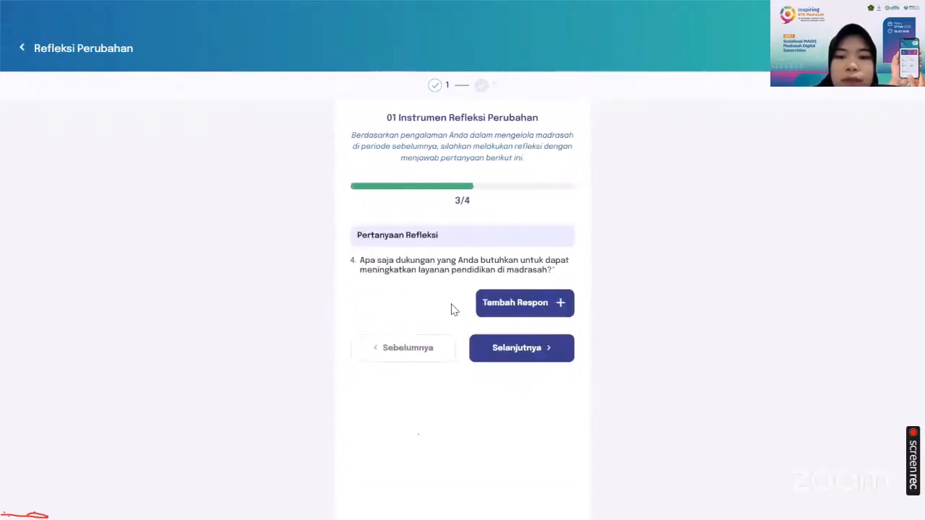
pyautogui.click(509, 304)
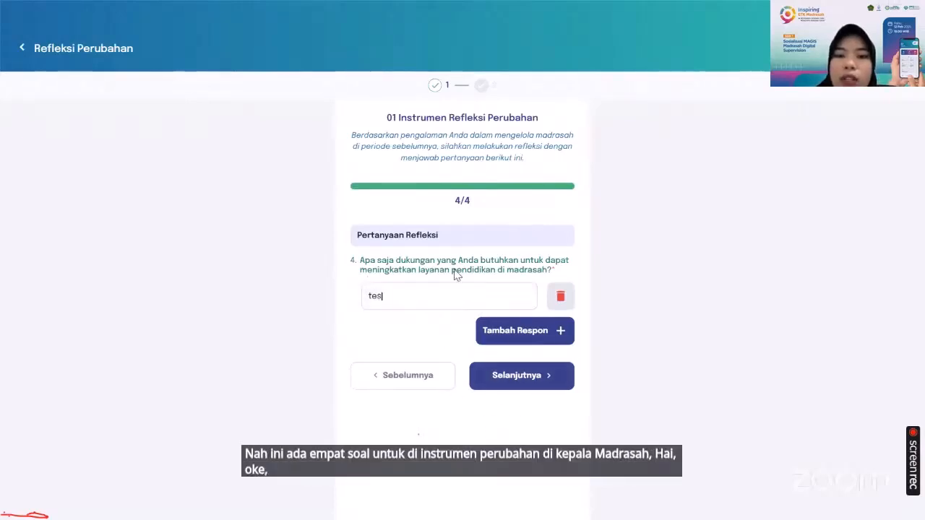
pyautogui.click(500, 377)
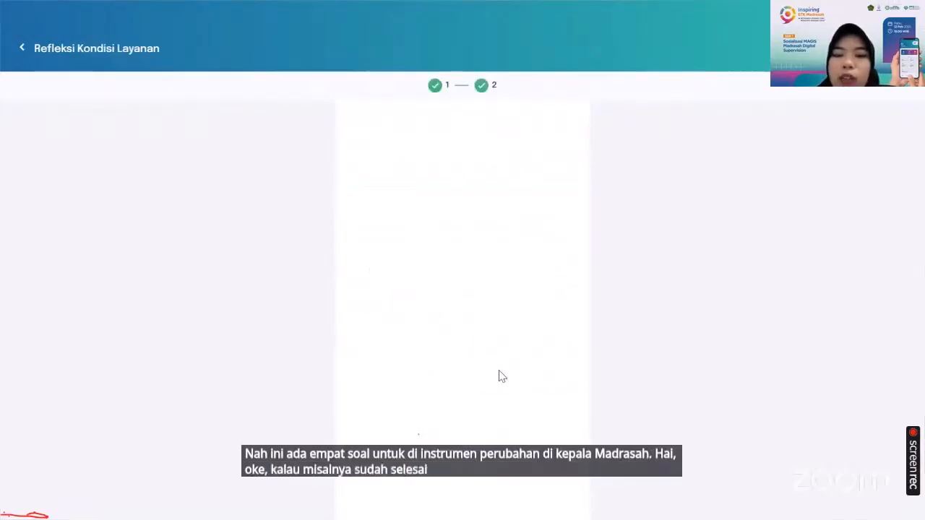
# Review the four reflection answers, save them, confirm the save and return to the dashboard
pyautogui.scroll(-2, 463, 253)
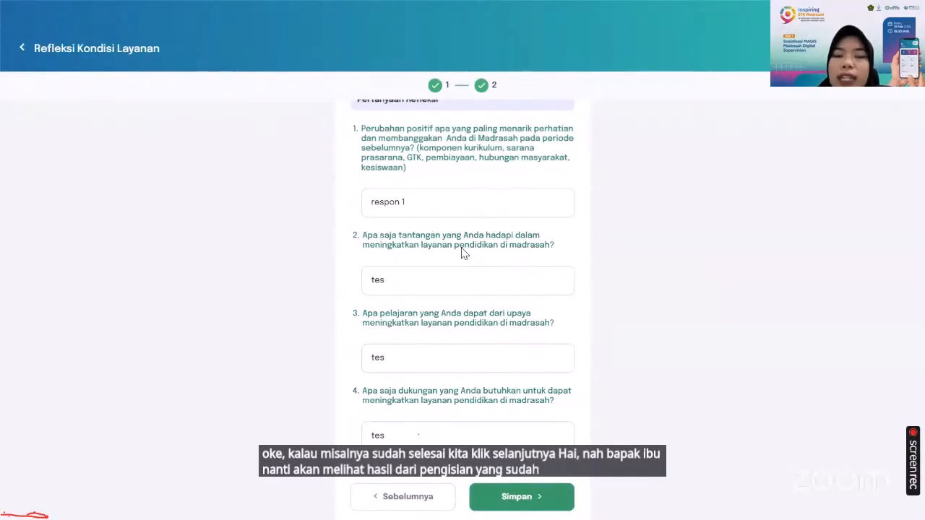
pyautogui.scroll(2, 464, 253)
pyautogui.scroll(-2, 463, 253)
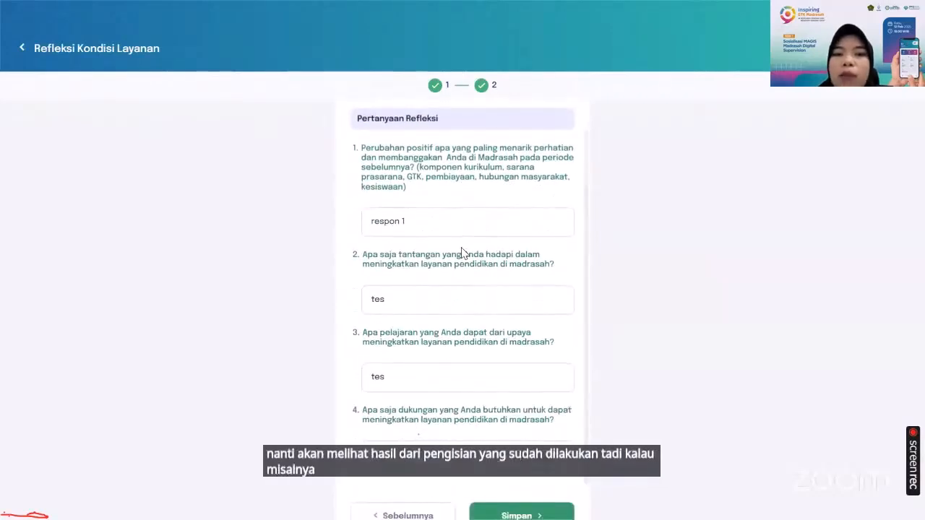
pyautogui.scroll(-1, 464, 253)
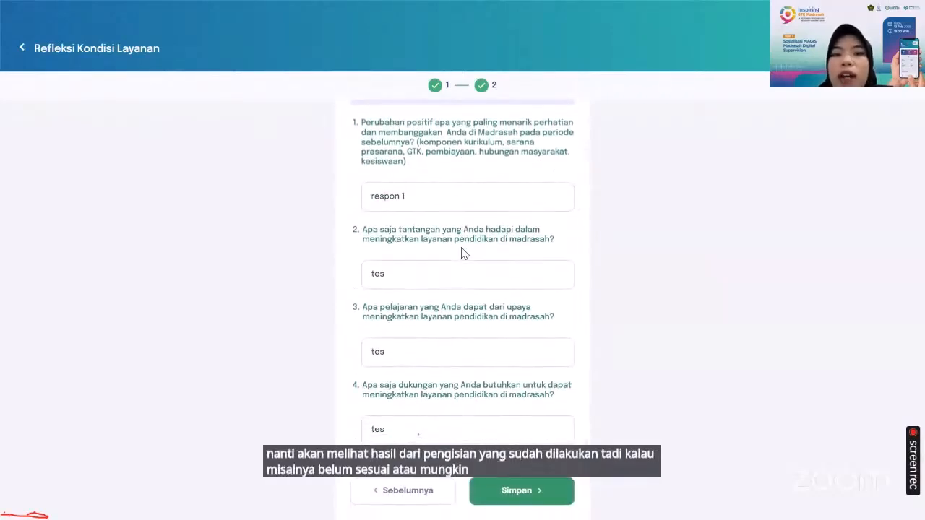
pyautogui.scroll(-1, 463, 253)
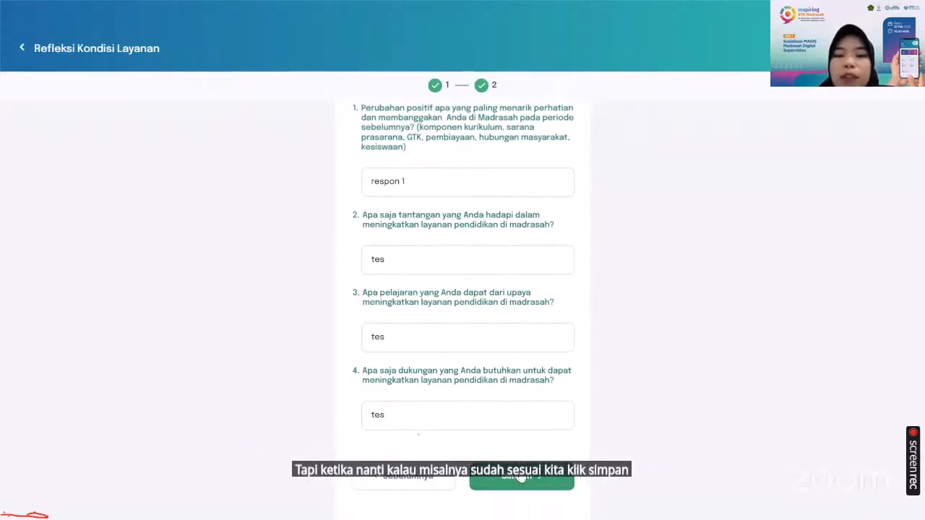
pyautogui.click(522, 477)
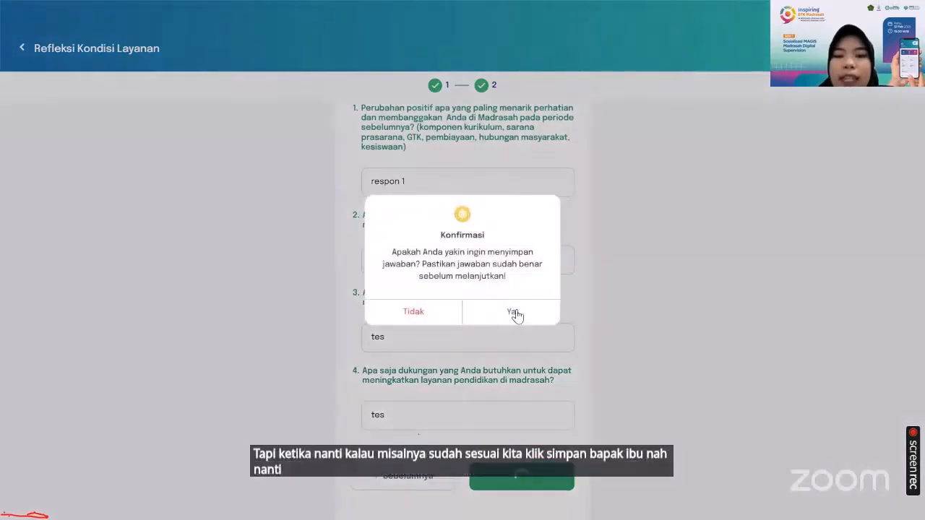
pyautogui.click(515, 313)
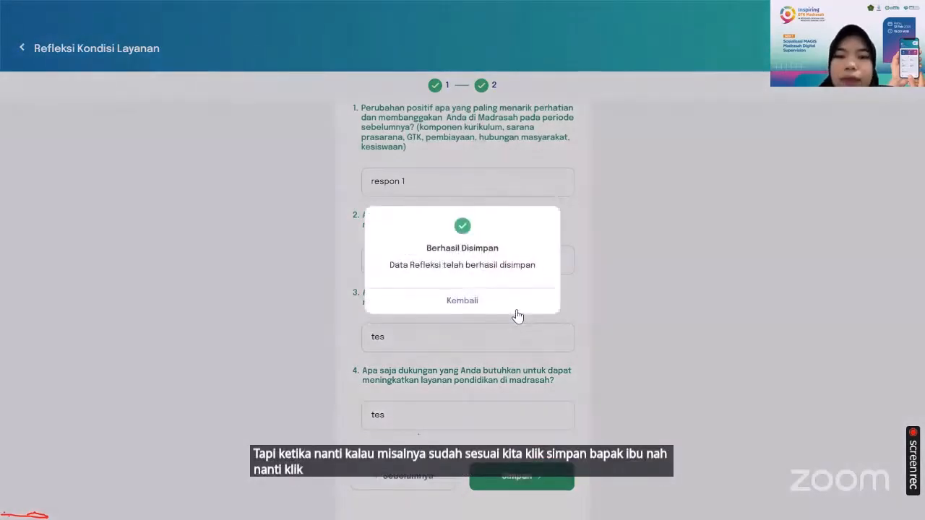
pyautogui.click(472, 306)
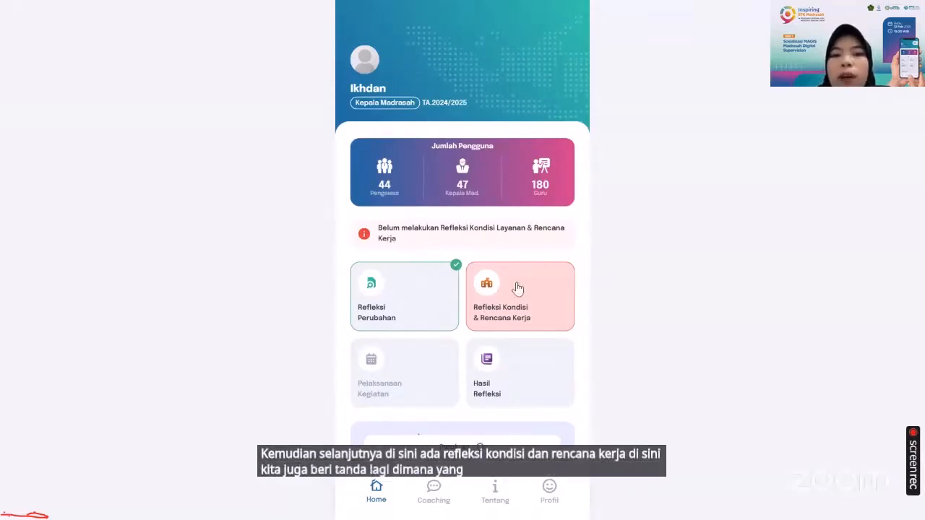
# Open Refleksi Kondisi & Rencana Kerja and read through the teachers' reflection results table
pyautogui.click(553, 286)
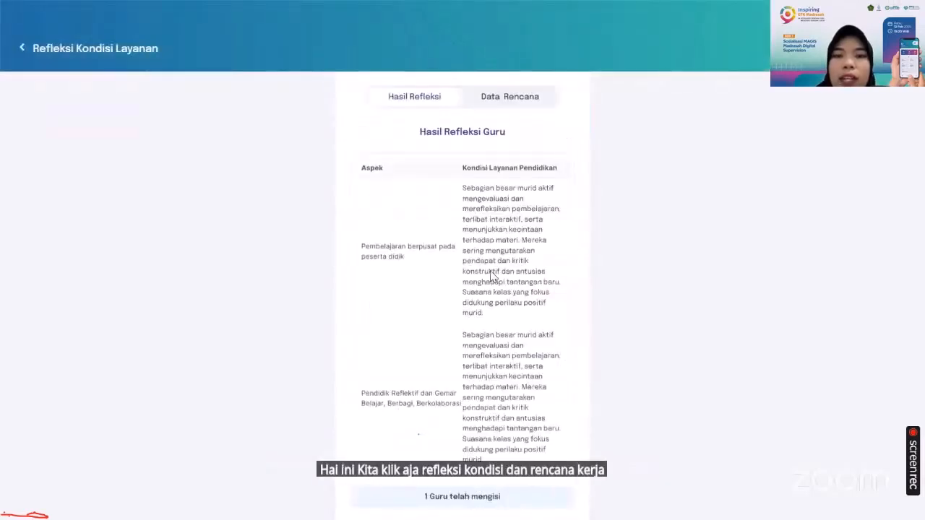
pyautogui.scroll(-1, 501, 323)
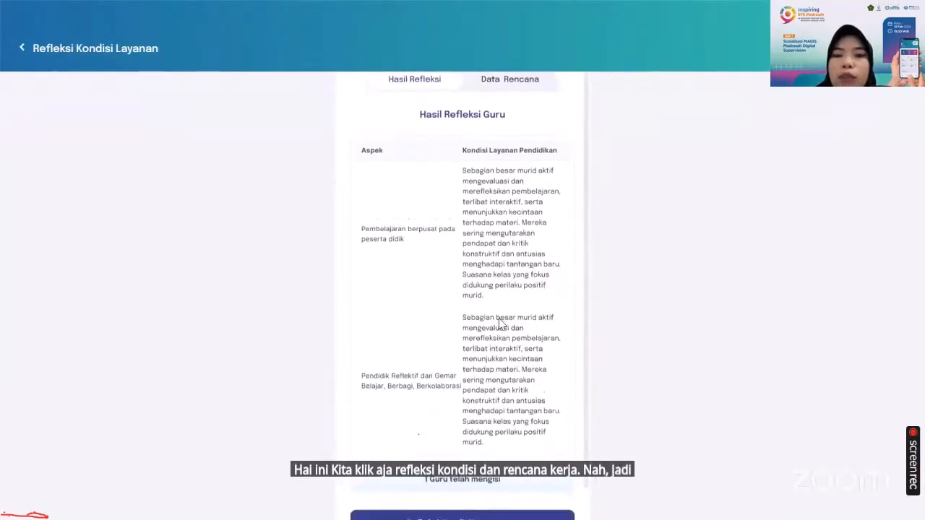
pyautogui.scroll(-1, 500, 324)
pyautogui.scroll(2, 501, 324)
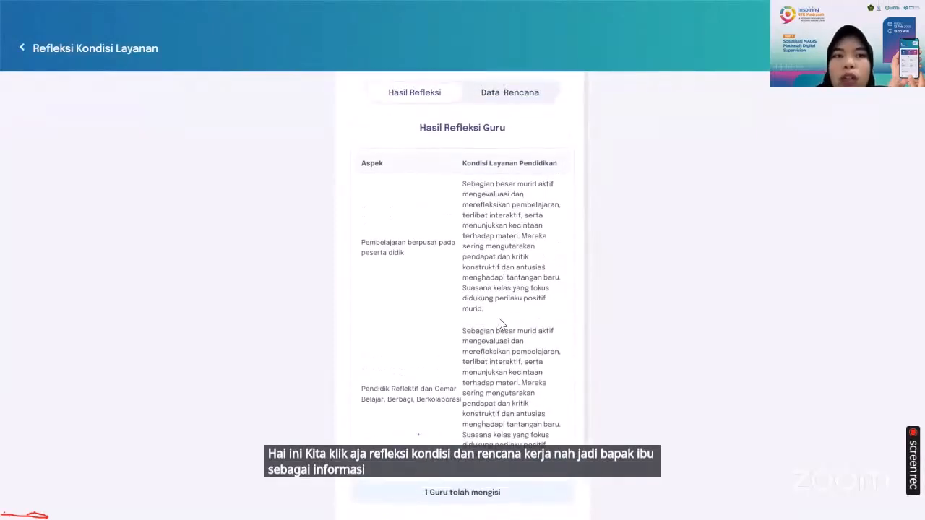
pyautogui.scroll(-1, 499, 323)
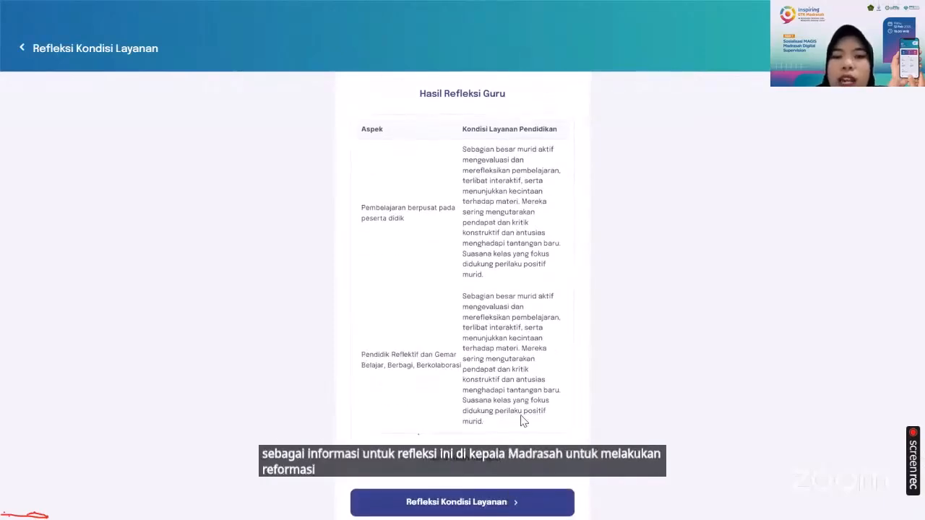
pyautogui.scroll(1, 520, 418)
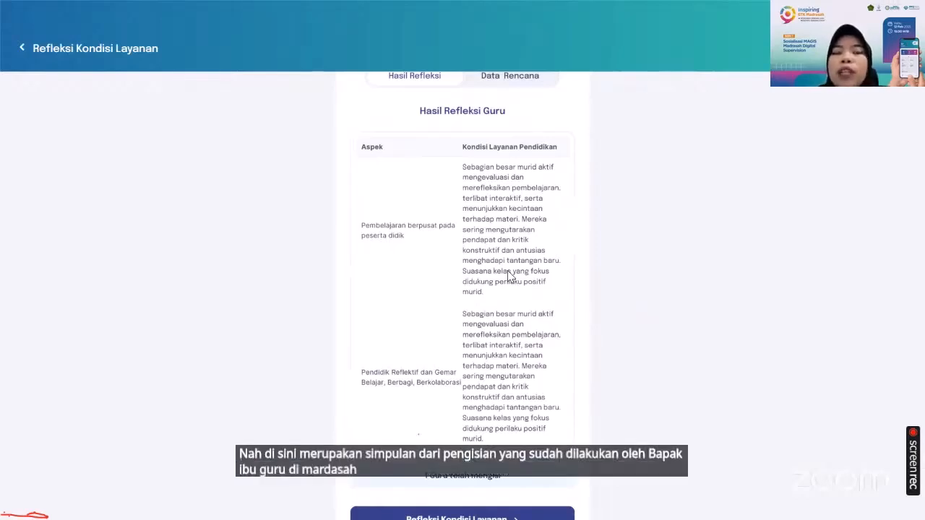
pyautogui.scroll(1, 508, 276)
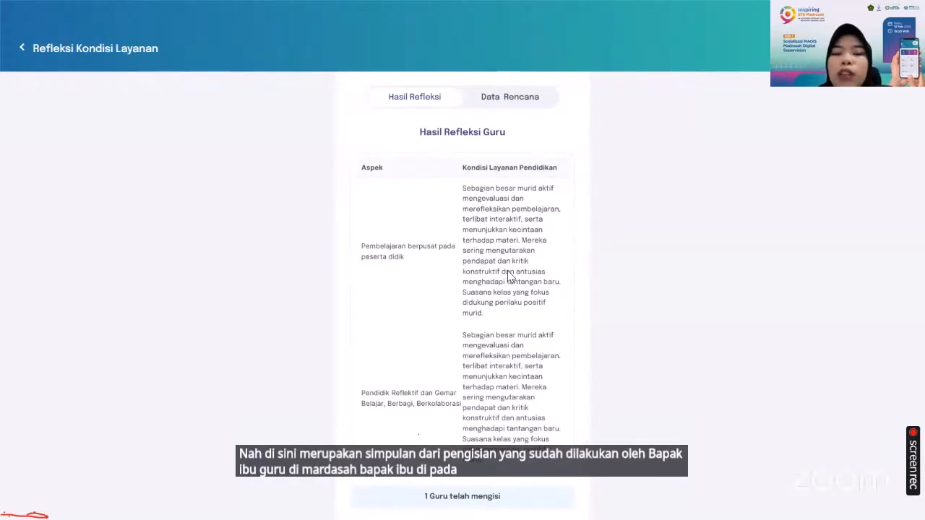
pyautogui.scroll(-2, 508, 276)
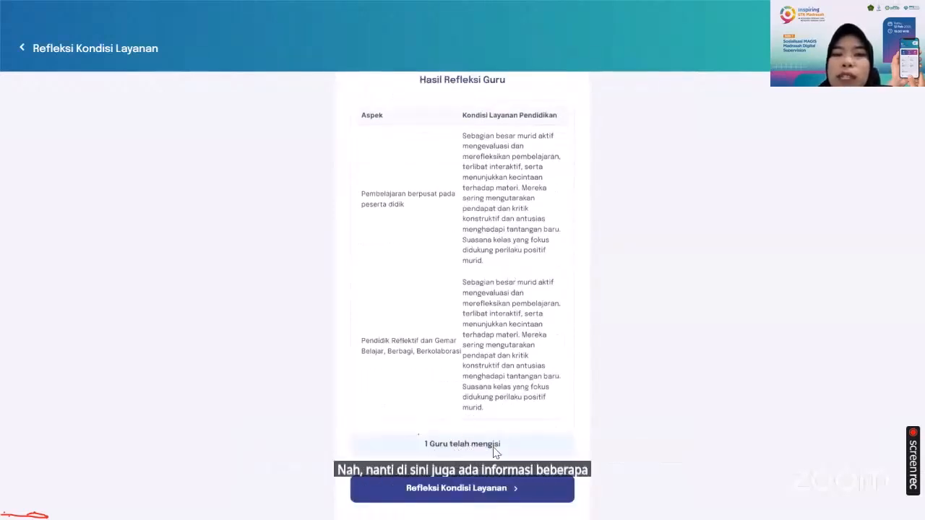
# Scroll through the teachers' reflection results and switch to the Data Rencana tab
pyautogui.scroll(2, 497, 347)
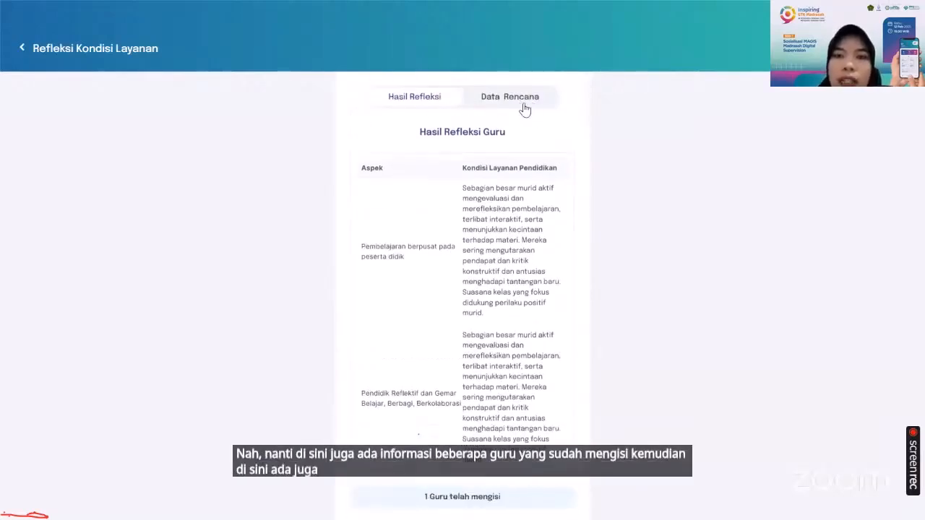
pyautogui.scroll(-1, 468, 289)
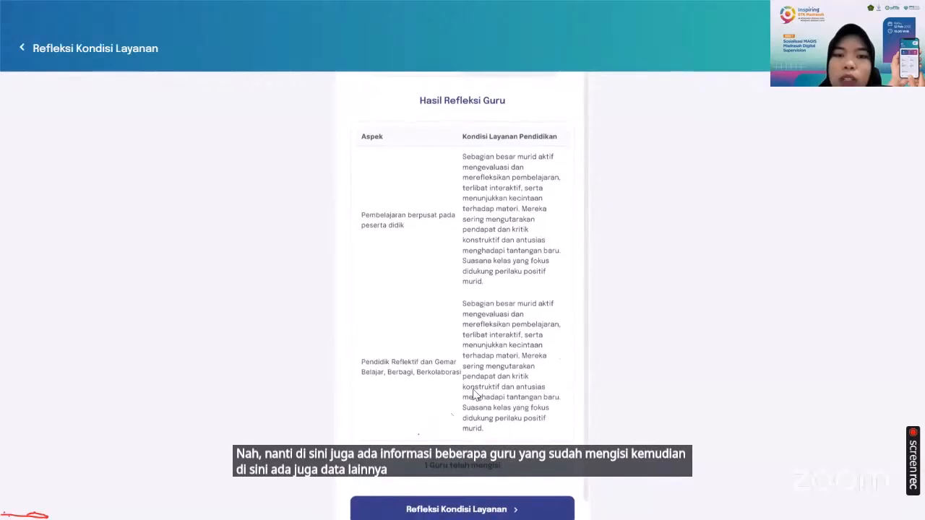
pyautogui.scroll(1, 491, 240)
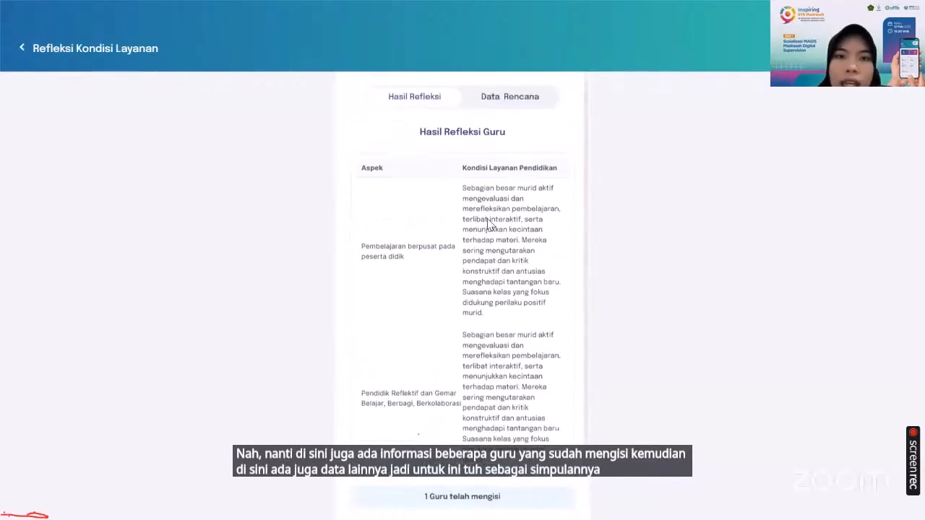
pyautogui.click(510, 100)
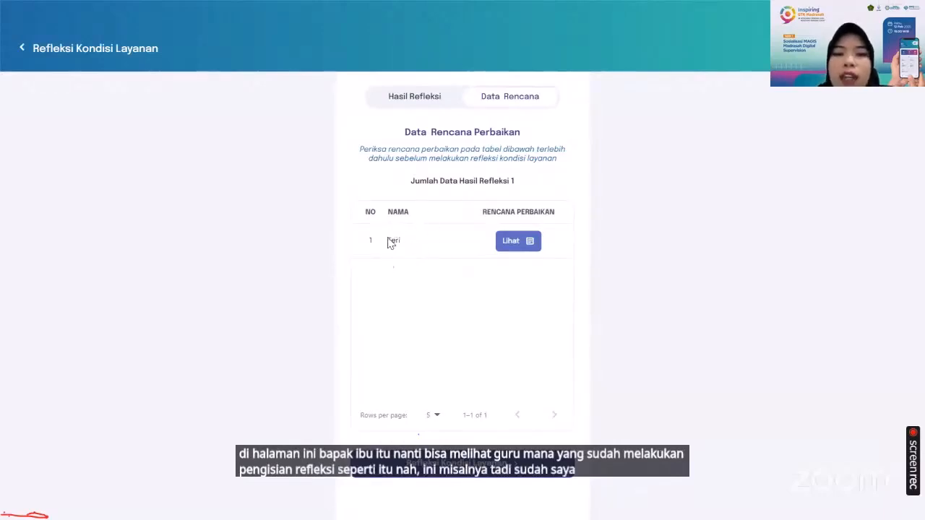
# Open the teacher's improvement plan, view its instrument and instrument data answers, and go back
pyautogui.click(511, 242)
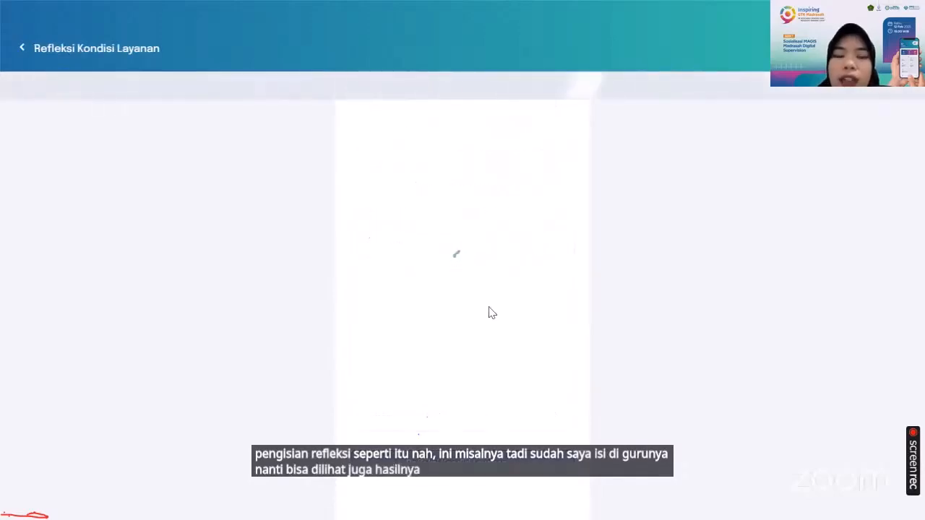
pyautogui.scroll(-5, 489, 312)
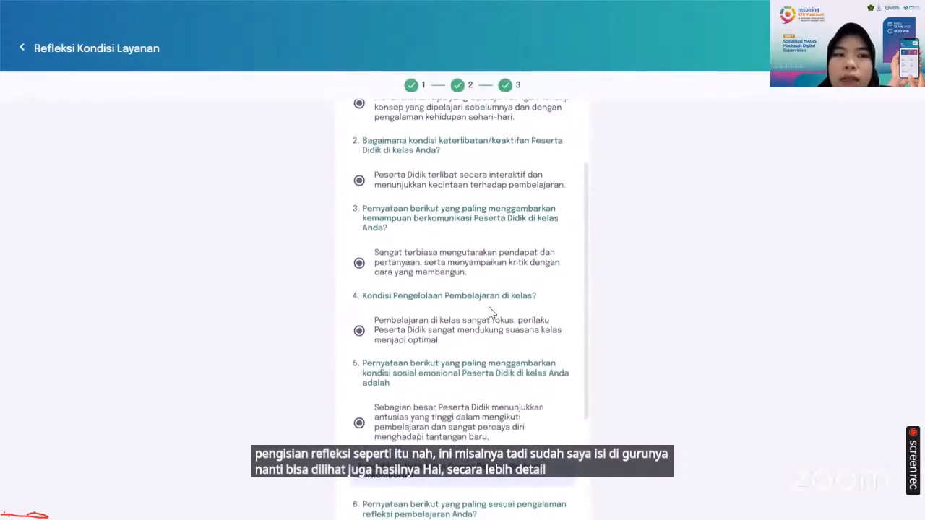
pyautogui.scroll(5, 488, 309)
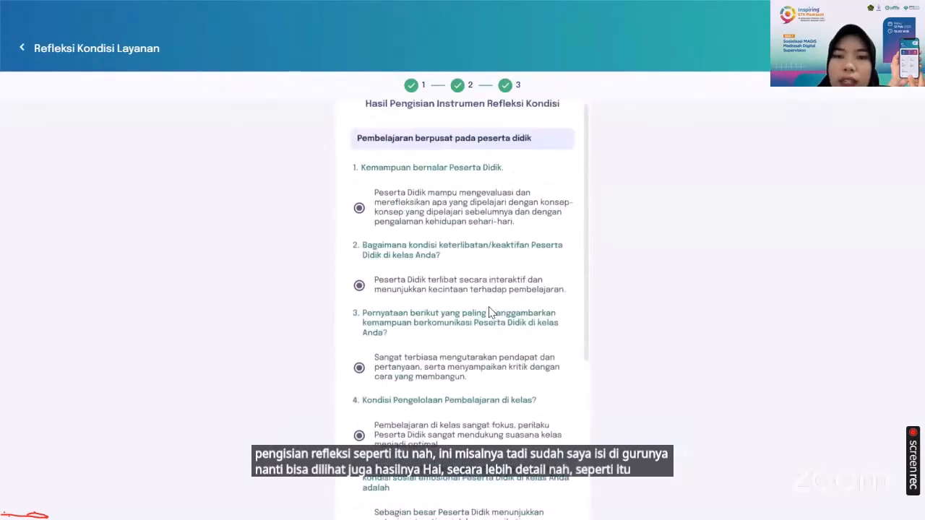
pyautogui.click(520, 128)
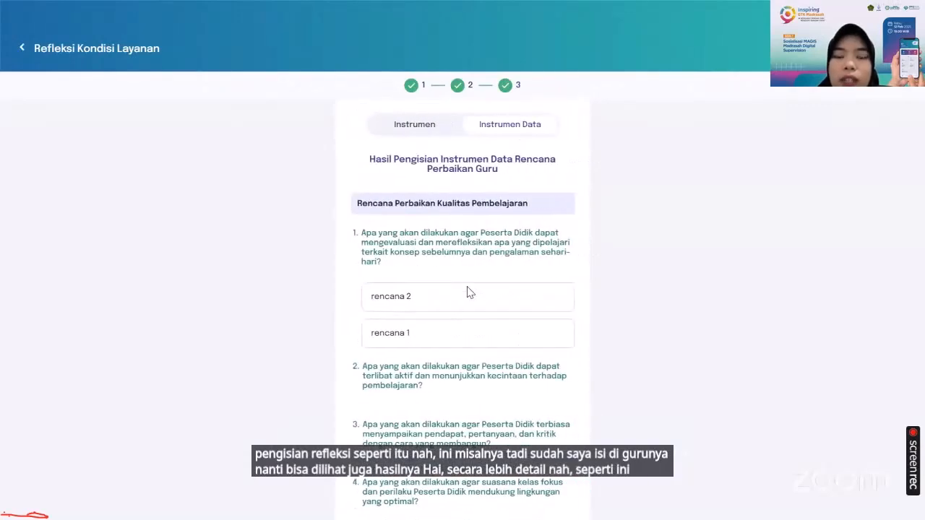
pyautogui.scroll(-4, 470, 291)
pyautogui.scroll(5, 467, 292)
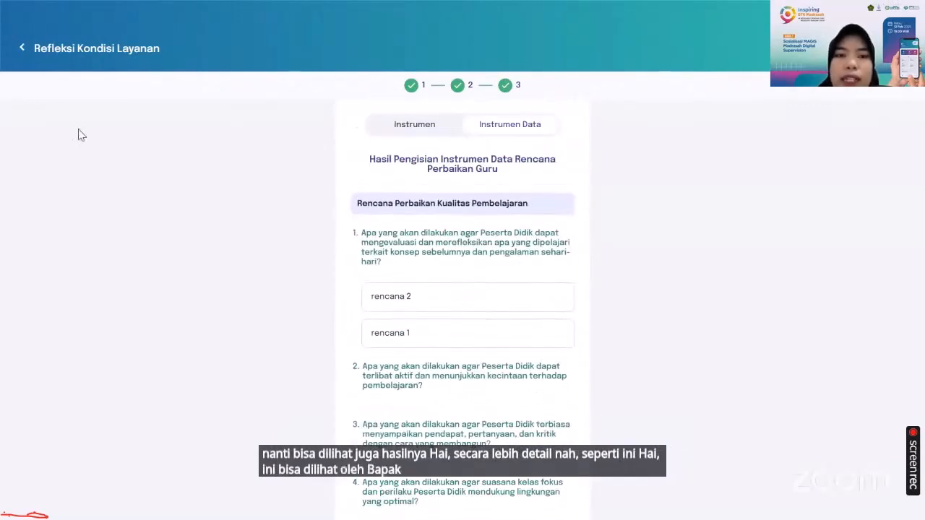
pyautogui.click(22, 49)
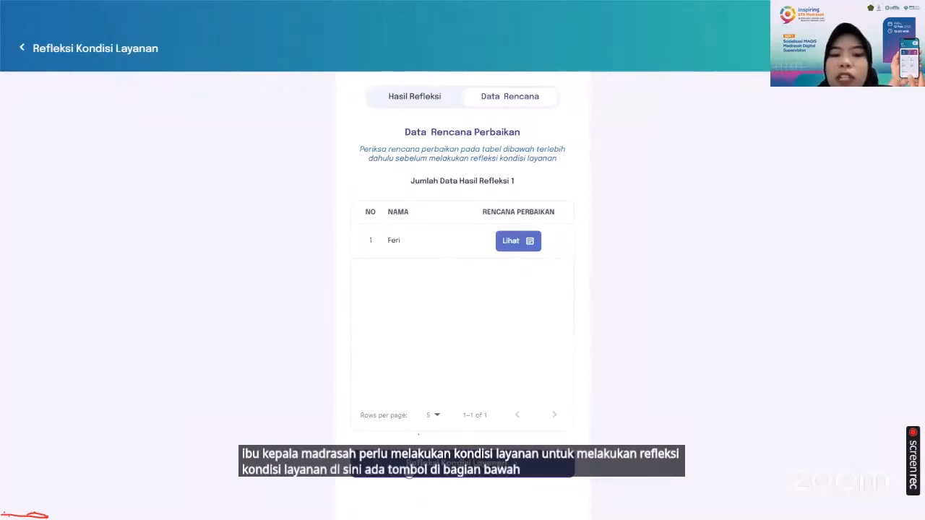
# Start the Refleksi Kondisi Layanan reflection and pass the filling instructions
pyautogui.click(488, 467)
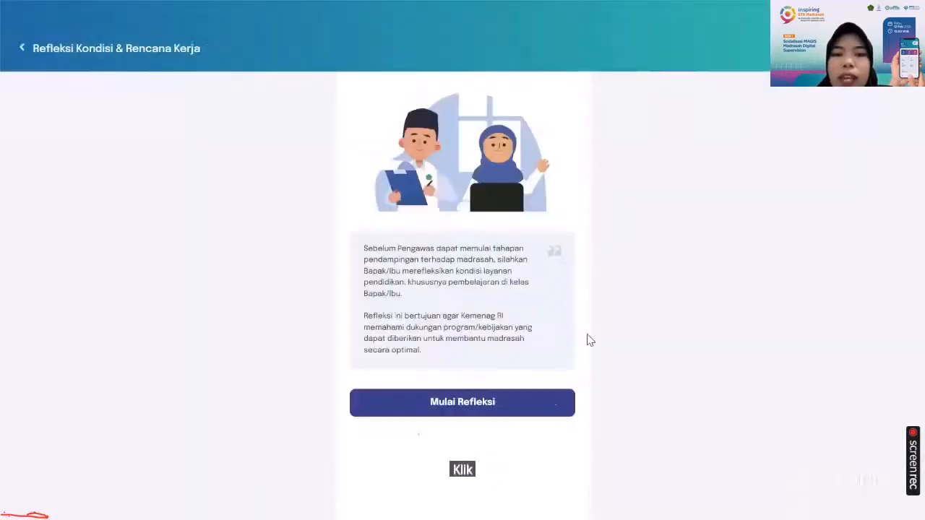
pyautogui.click(479, 414)
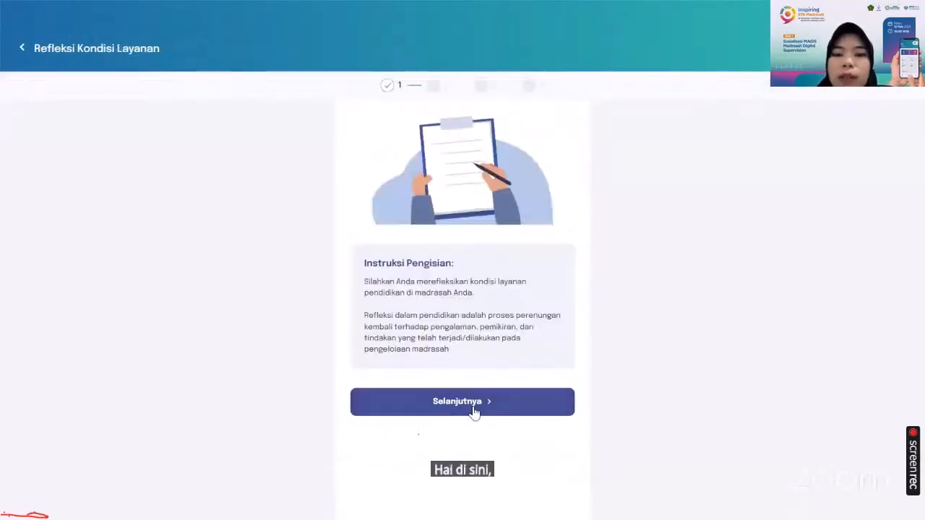
pyautogui.click(474, 410)
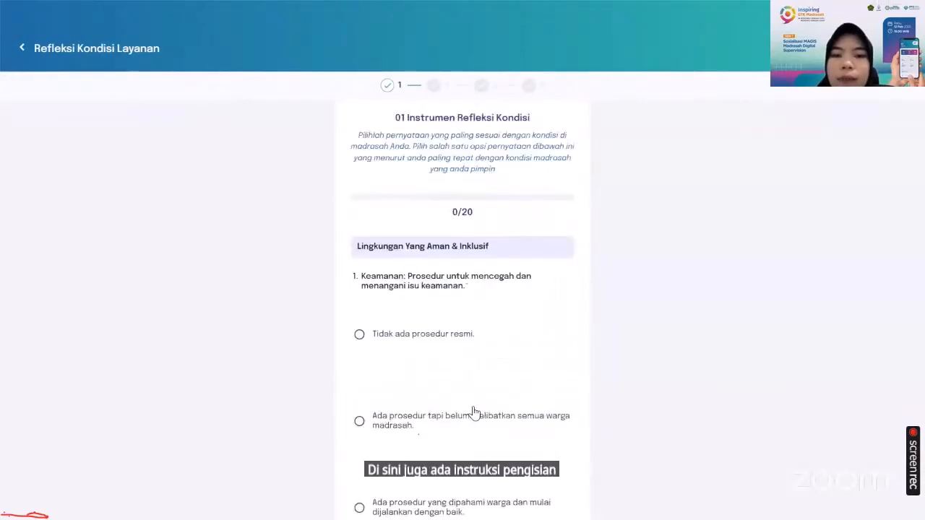
# Answer question 1 with "Ada prosedur yang dikembangkan bersama warga dan dijalankan dengan komitmen tinggi" and continue
pyautogui.scroll(-1, 474, 413)
pyautogui.scroll(1, 456, 355)
pyautogui.scroll(-3, 456, 355)
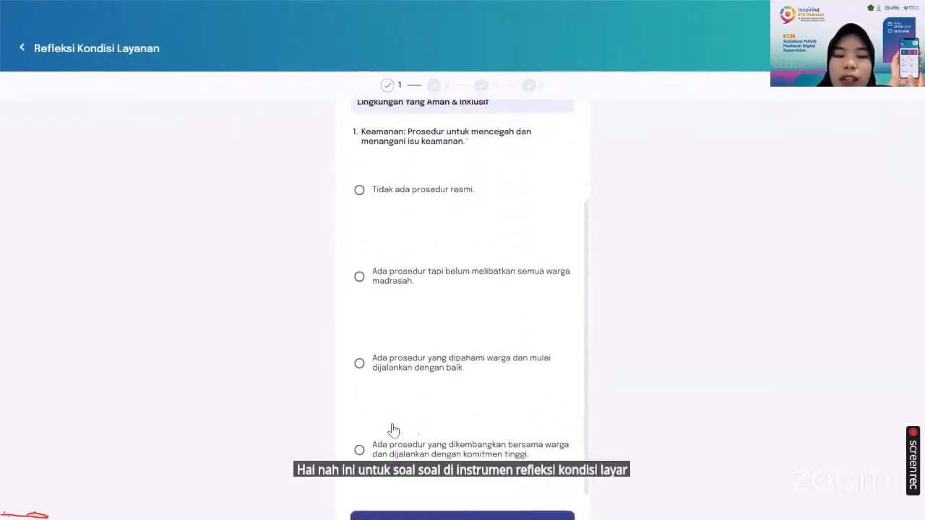
pyautogui.click(383, 449)
pyautogui.scroll(-1, 384, 450)
pyautogui.scroll(1, 384, 450)
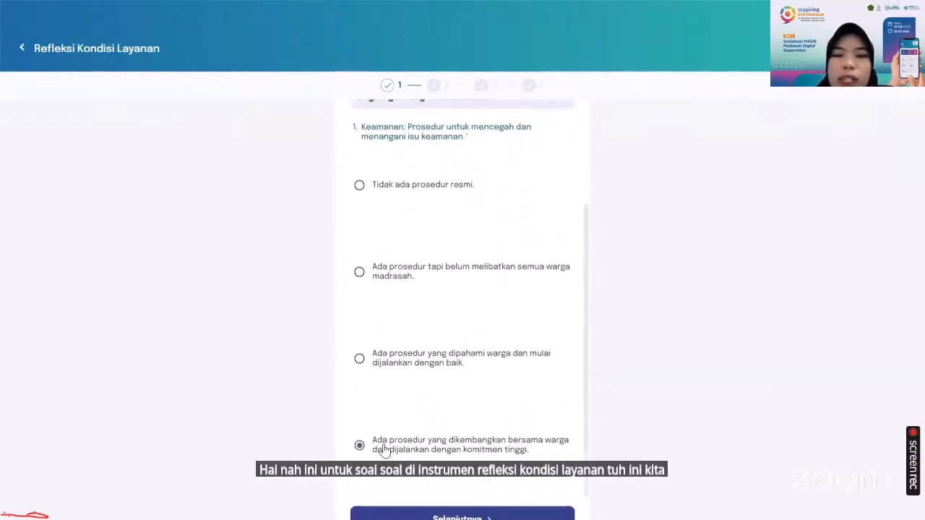
pyautogui.scroll(-1, 456, 268)
pyautogui.click(457, 488)
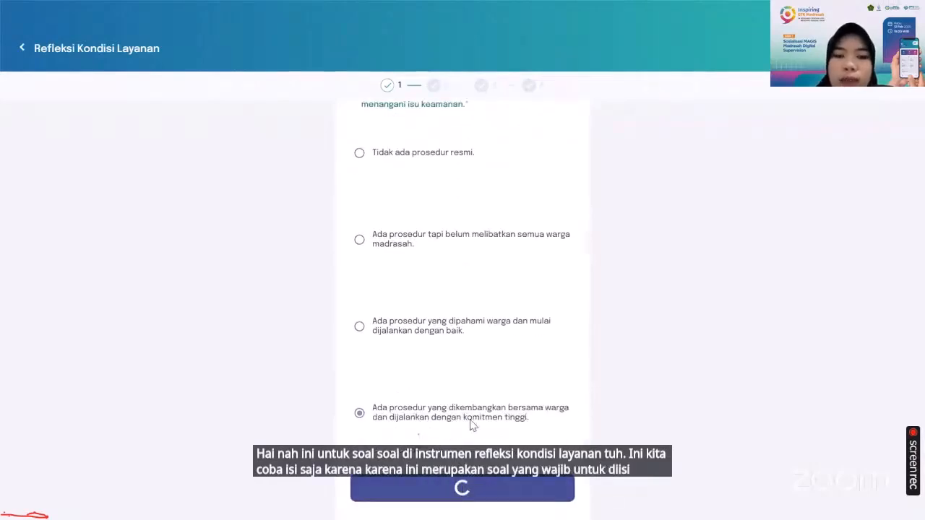
# Choose an answer for the inclusivity question 2 and continue
pyautogui.scroll(-3, 448, 378)
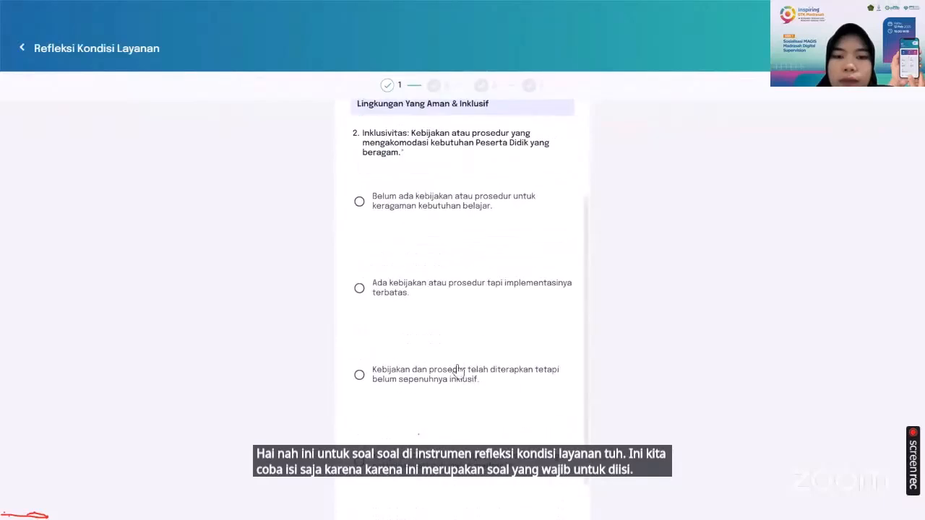
pyautogui.scroll(-3, 420, 394)
pyautogui.click(403, 409)
pyautogui.click(500, 488)
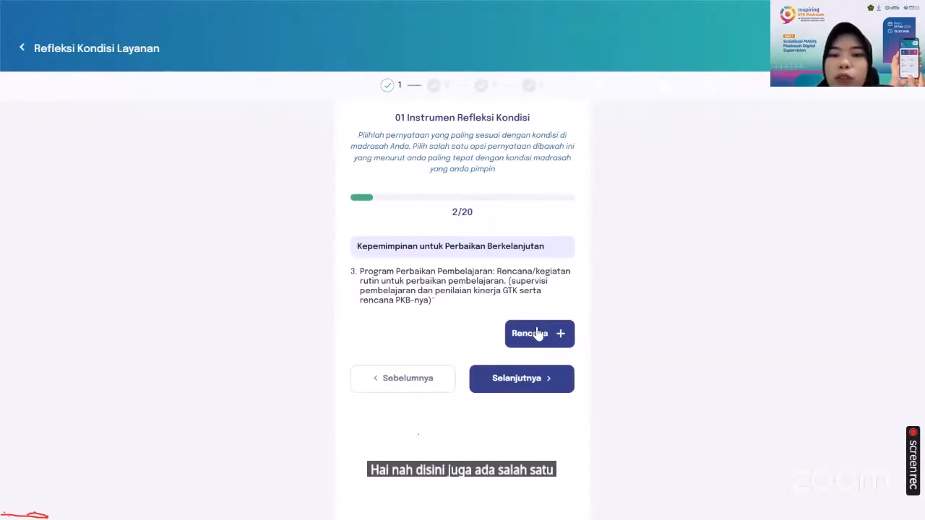
# Add a plan "tes" to question 3 and continue
pyautogui.click(558, 341)
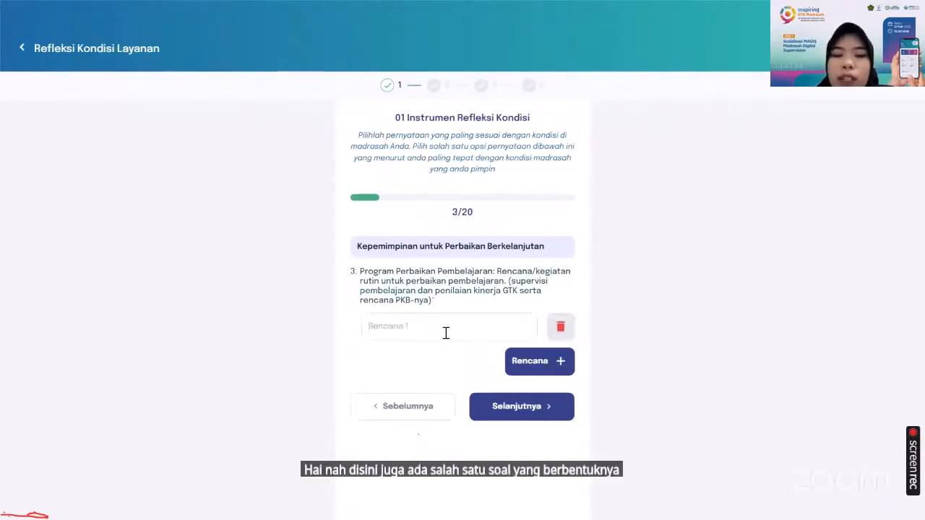
pyautogui.write('tes')
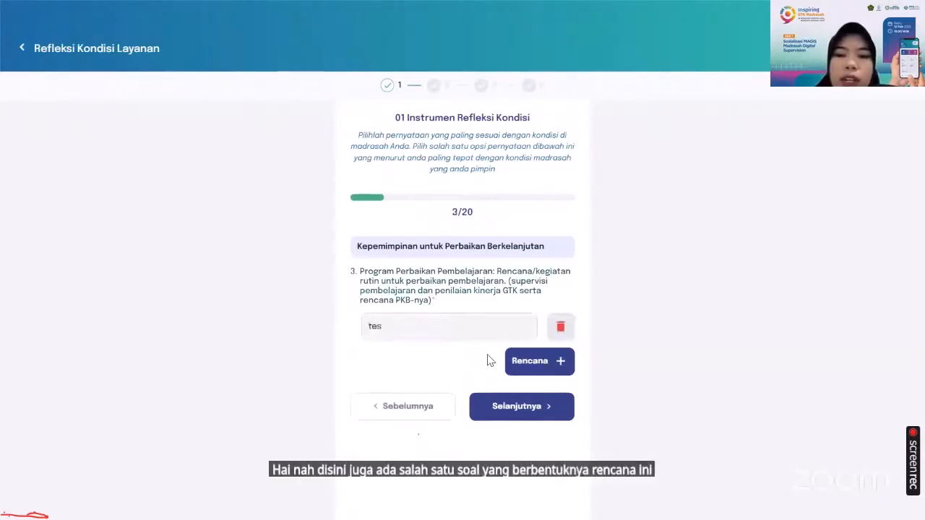
pyautogui.click(522, 411)
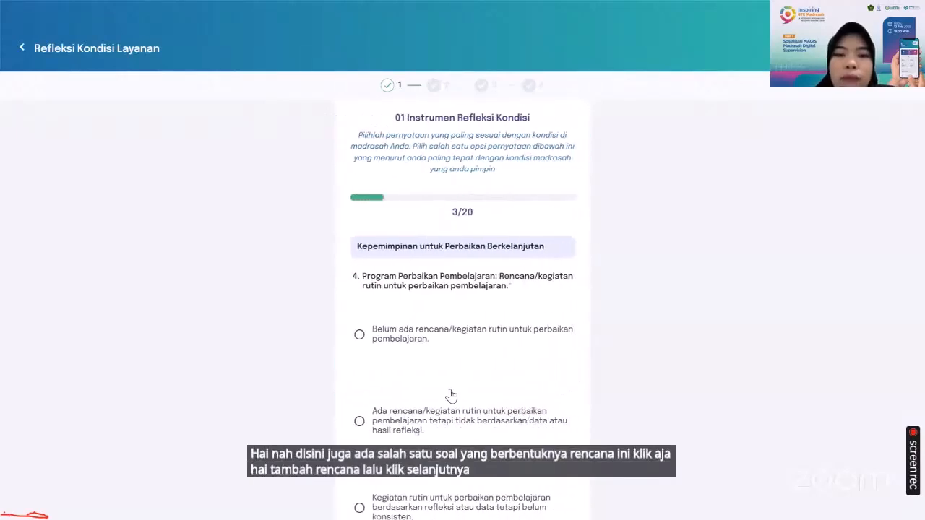
# Answer question 4 with "Kegiatan rutin untuk perbaikan pembelajaran berdasarkan refleksi atau data tetapi belum konsisten" and continue
pyautogui.scroll(-3, 451, 393)
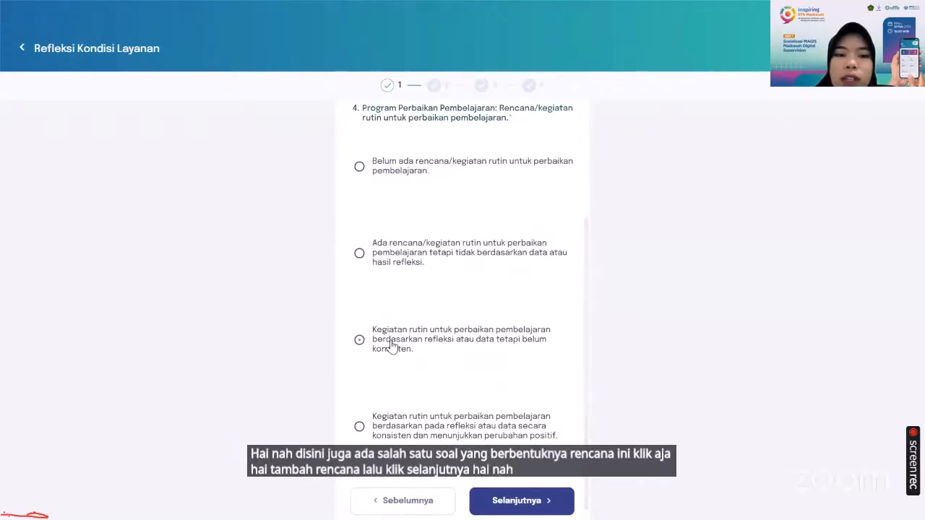
pyautogui.click(392, 347)
pyautogui.scroll(-1, 448, 412)
pyautogui.click(512, 484)
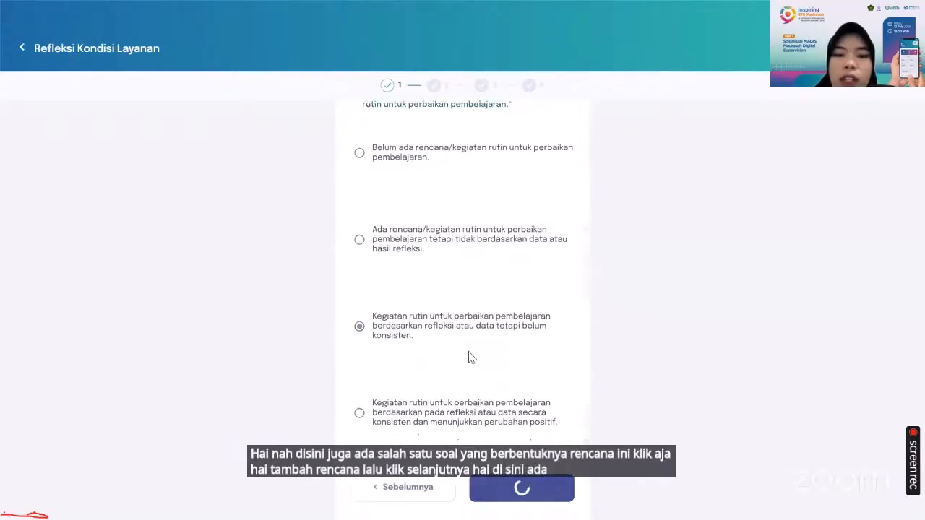
# Choose an answer for question 5 on competency improvement programs and continue
pyautogui.scroll(-5, 468, 357)
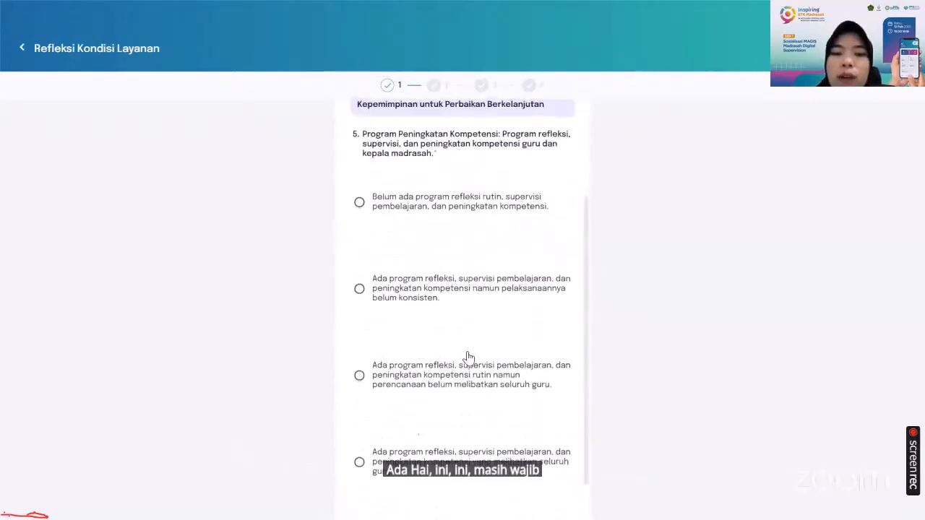
pyautogui.click(432, 426)
pyautogui.click(506, 492)
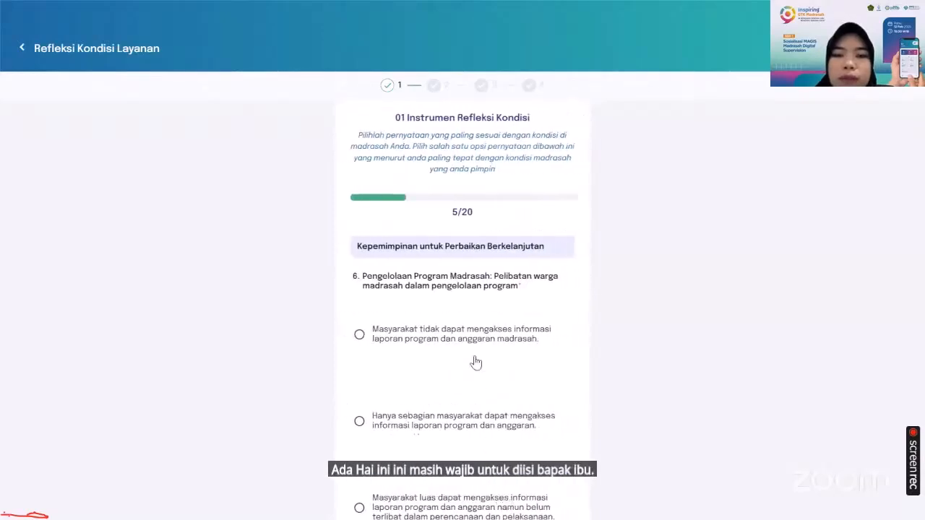
# Choose an answer for question 6 on school program management and continue
pyautogui.scroll(-5, 448, 383)
pyautogui.click(427, 408)
pyautogui.click(514, 490)
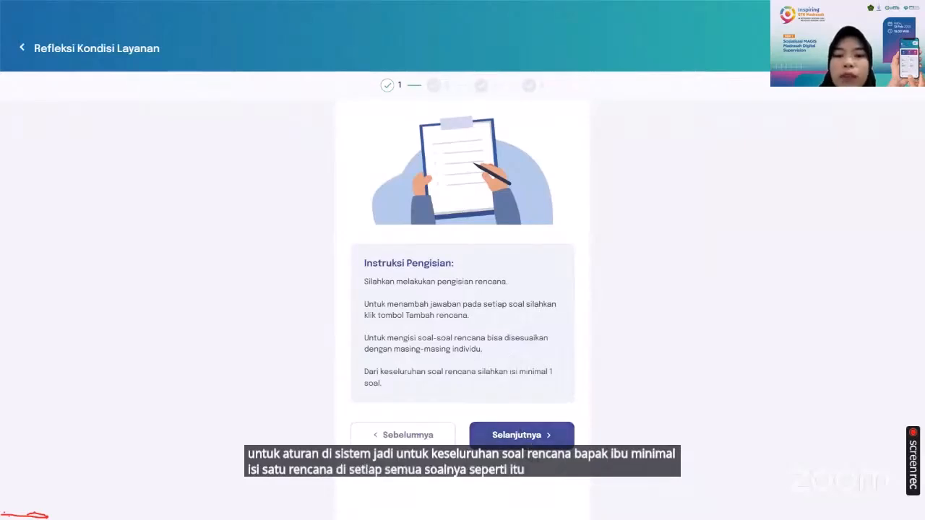
# Pass the plan instructions, add "rencana 1" as a plan for question 7, and continue
pyautogui.click(522, 434)
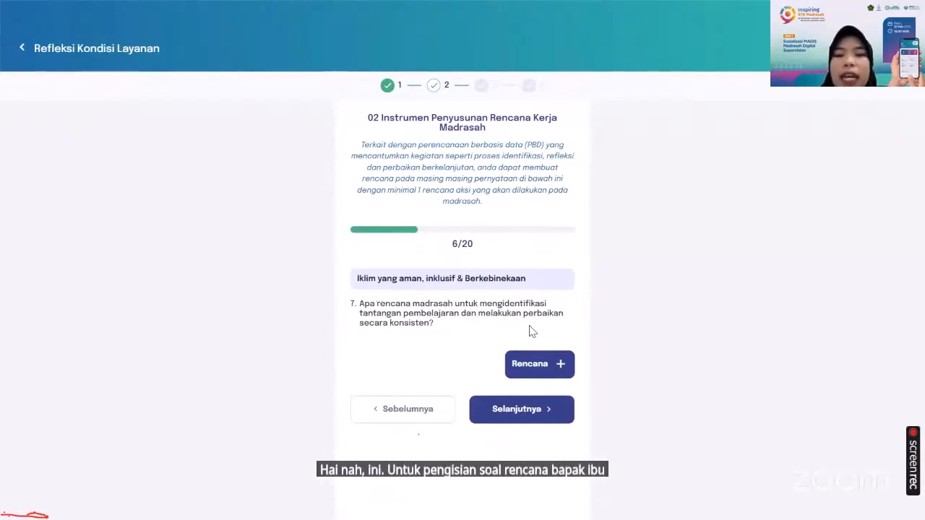
pyautogui.click(526, 368)
pyautogui.click(419, 358)
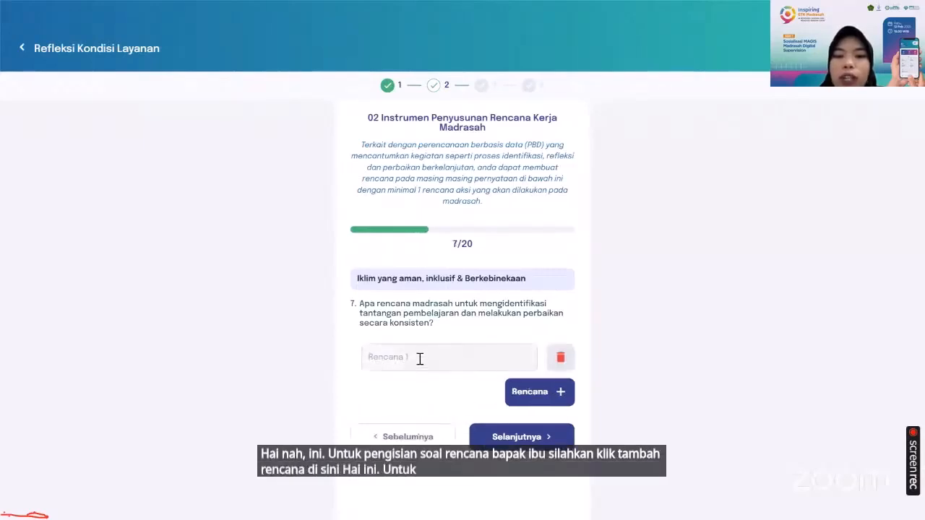
pyautogui.write('renca')
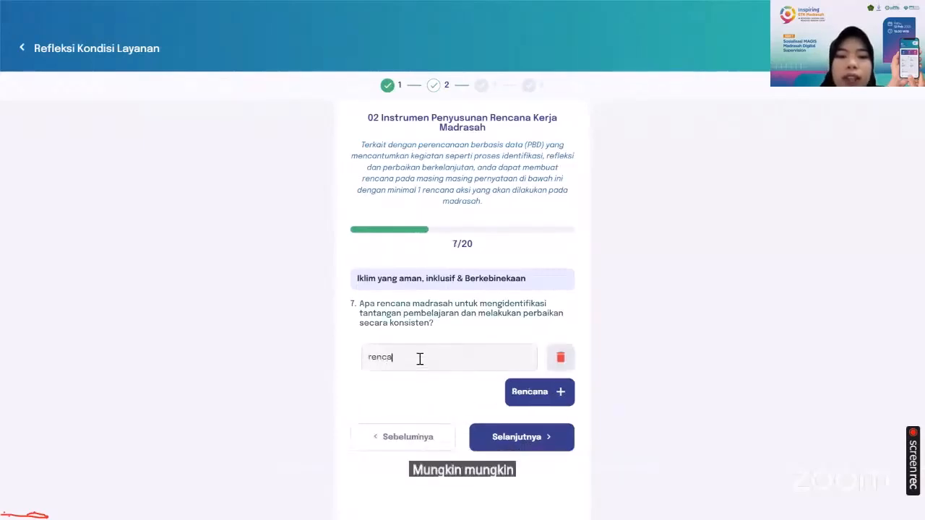
pyautogui.write('na 1')
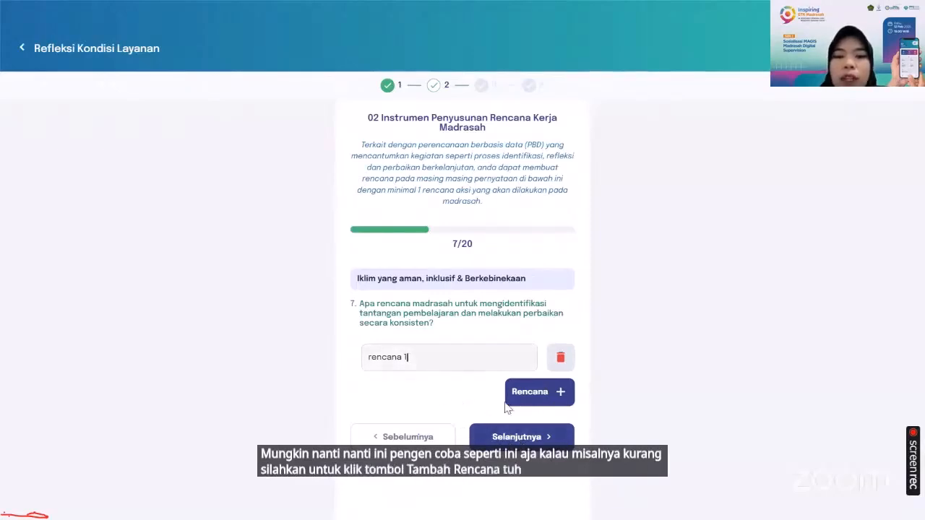
pyautogui.click(516, 438)
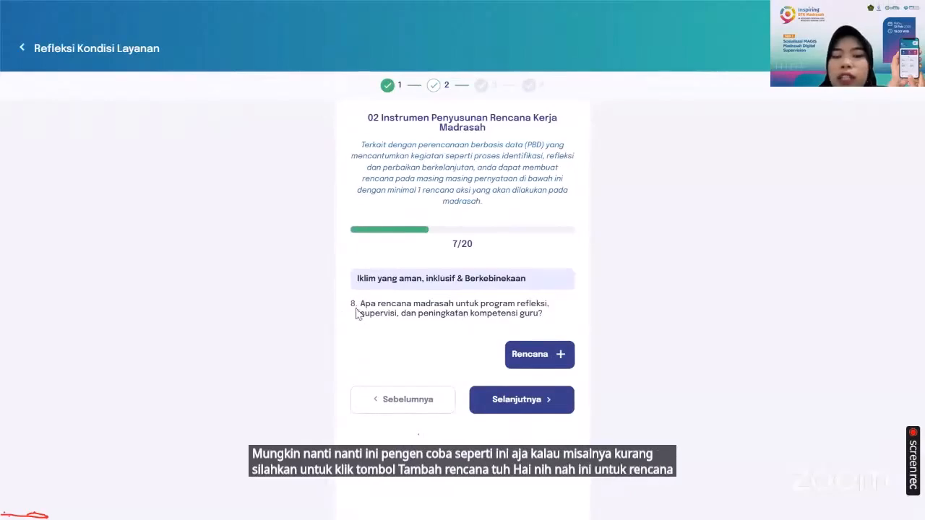
# Skip plan questions 8 through 11 without adding plans, reaching the competency instructions
pyautogui.click(542, 400)
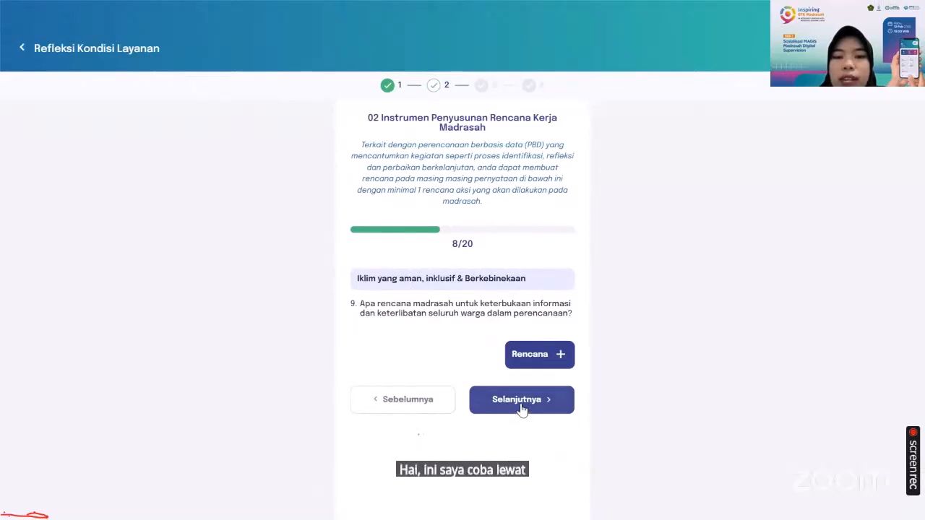
pyautogui.click(523, 410)
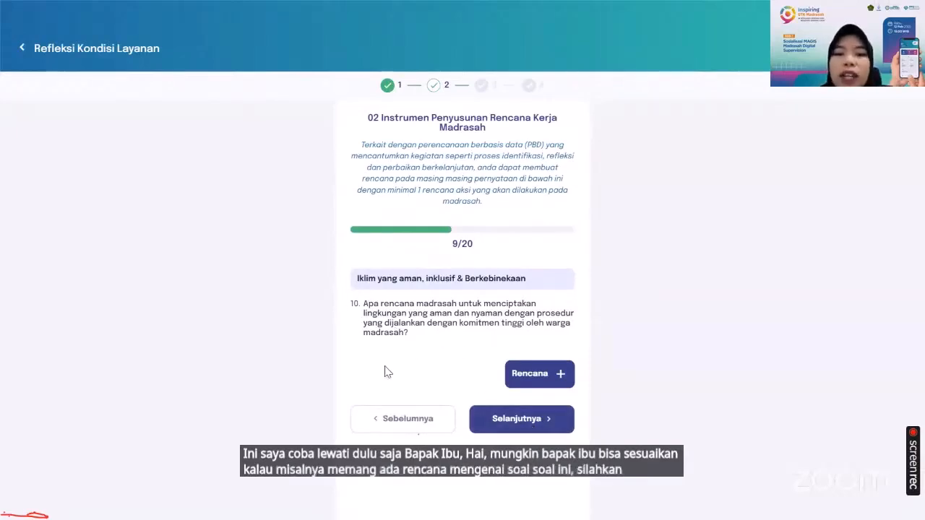
pyautogui.click(495, 428)
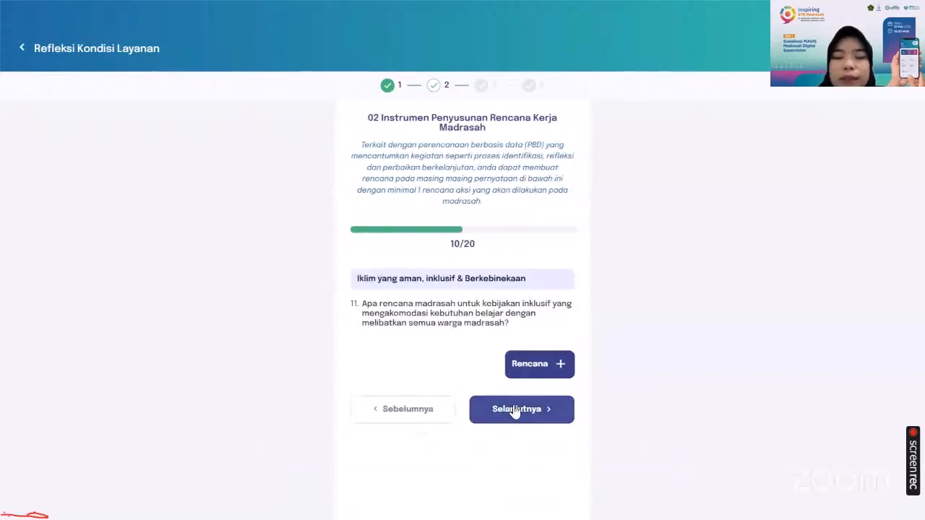
pyautogui.click(515, 409)
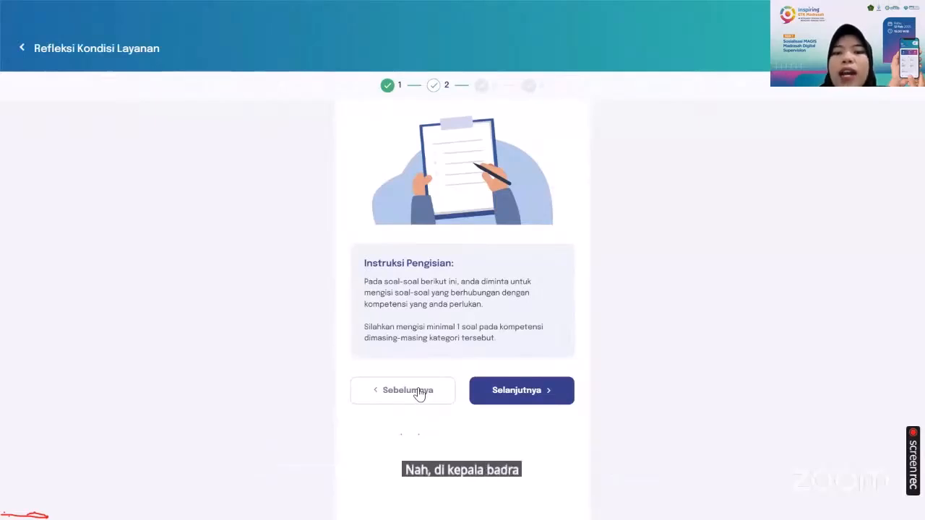
# Pass the competency instructions and answer question 12 with applying the code of ethics in the principal's duties, then continue
pyautogui.click(527, 397)
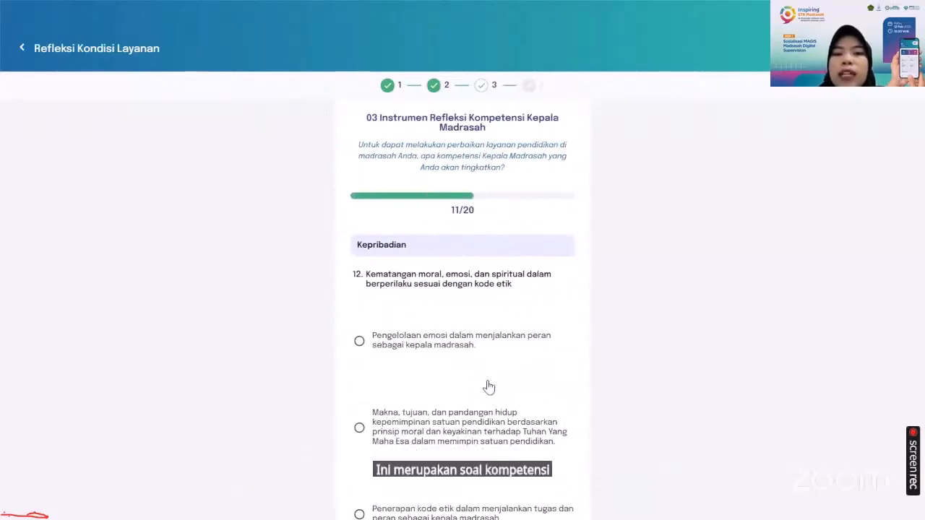
pyautogui.scroll(-1, 489, 388)
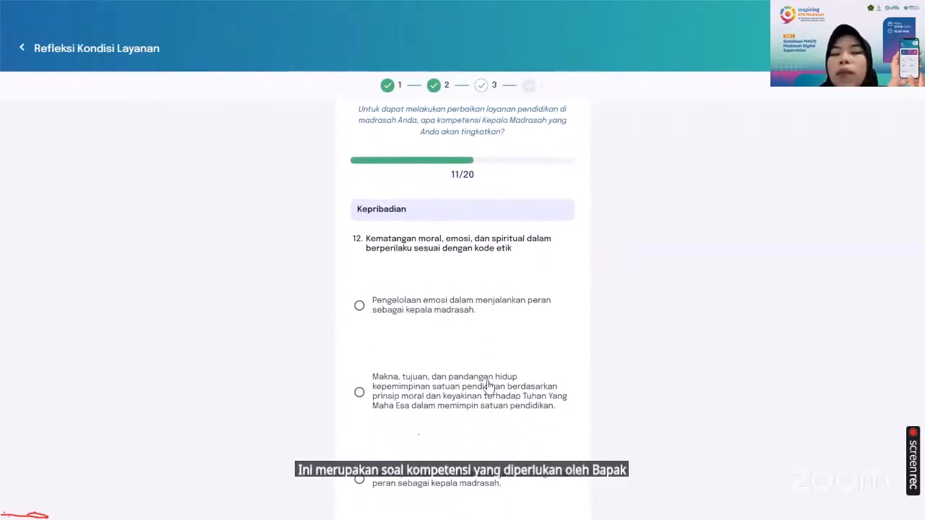
pyautogui.scroll(-1, 489, 388)
pyautogui.scroll(-1, 404, 288)
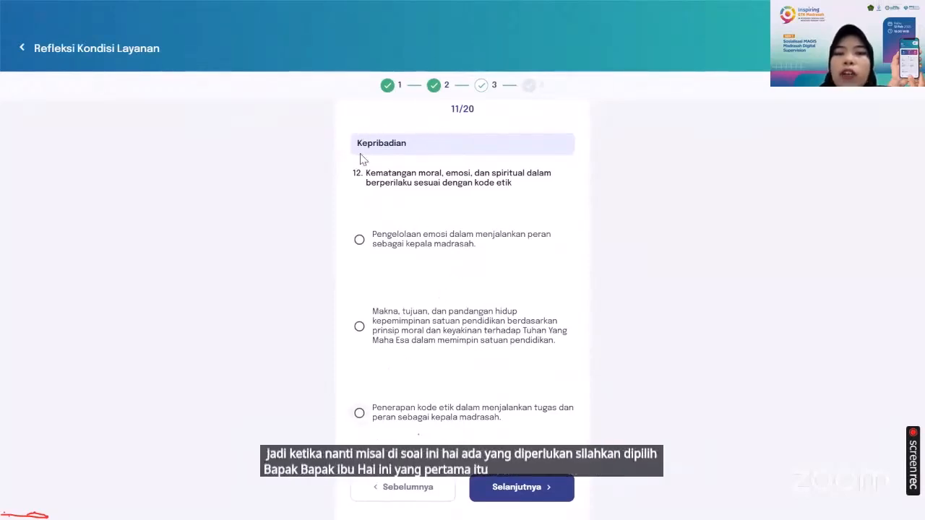
pyautogui.click(363, 418)
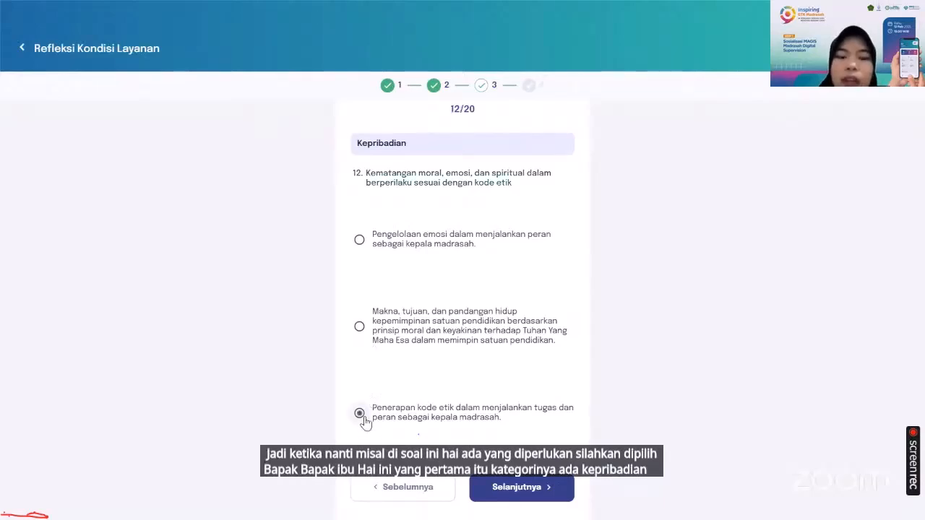
pyautogui.click(512, 490)
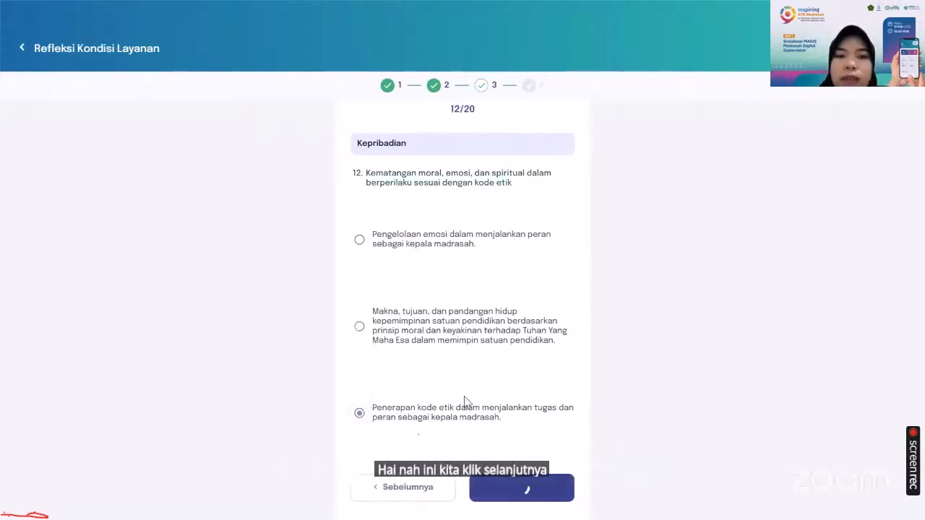
# Answer question 13 with applying sustainable self-development results to improve leadership quality, and continue
pyautogui.scroll(-2, 453, 418)
pyautogui.click(432, 418)
pyautogui.click(507, 492)
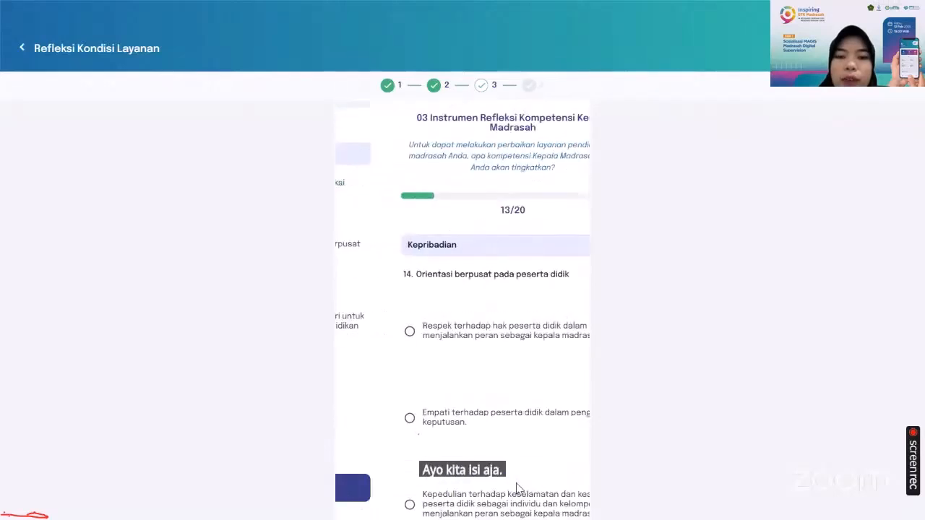
# Answer question 14 with concern for students' safety and security as individuals and groups, and continue
pyautogui.scroll(-2, 449, 427)
pyautogui.click(452, 427)
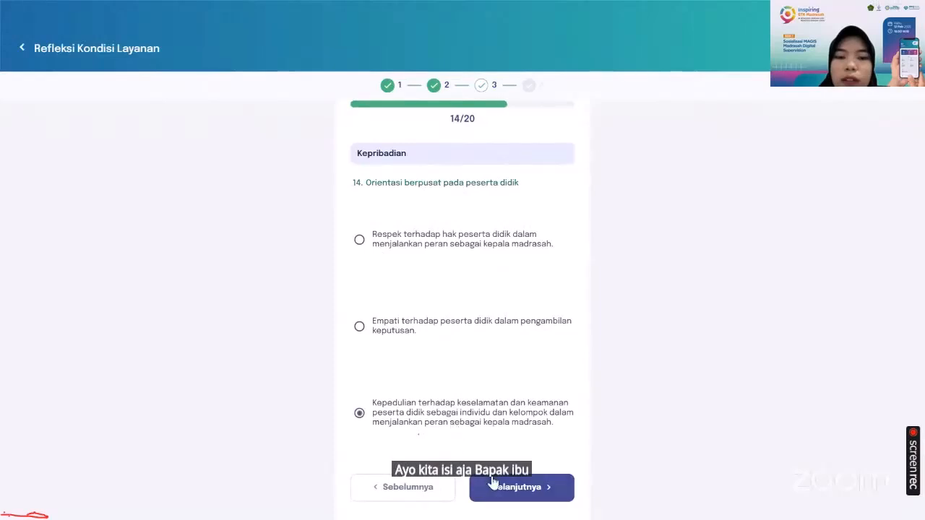
pyautogui.click(500, 495)
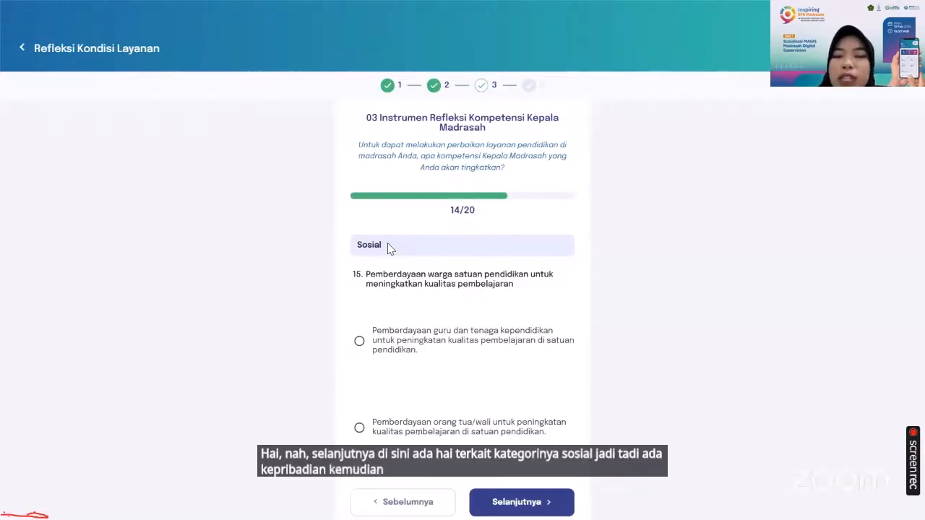
# Answer Sosial question 15 with empowering parents/guardians to improve learning quality, and continue
pyautogui.scroll(-1, 424, 324)
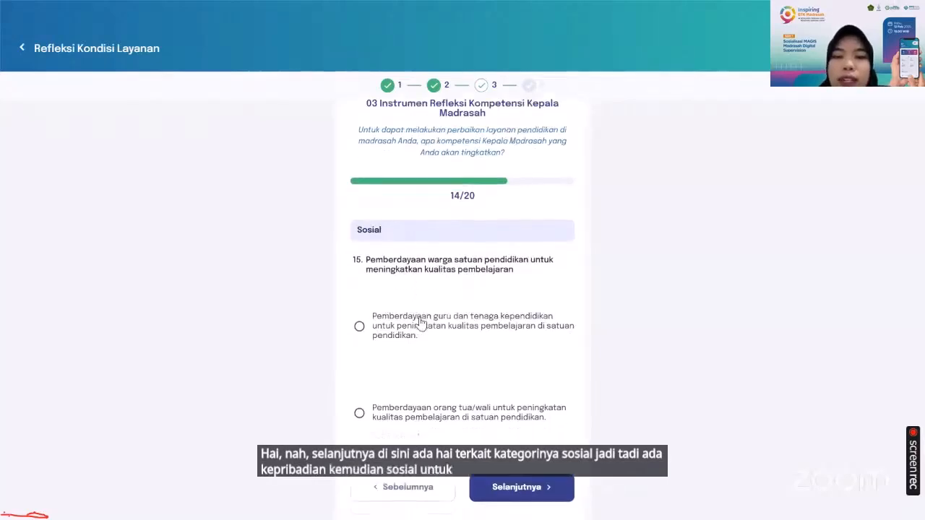
pyautogui.click(385, 421)
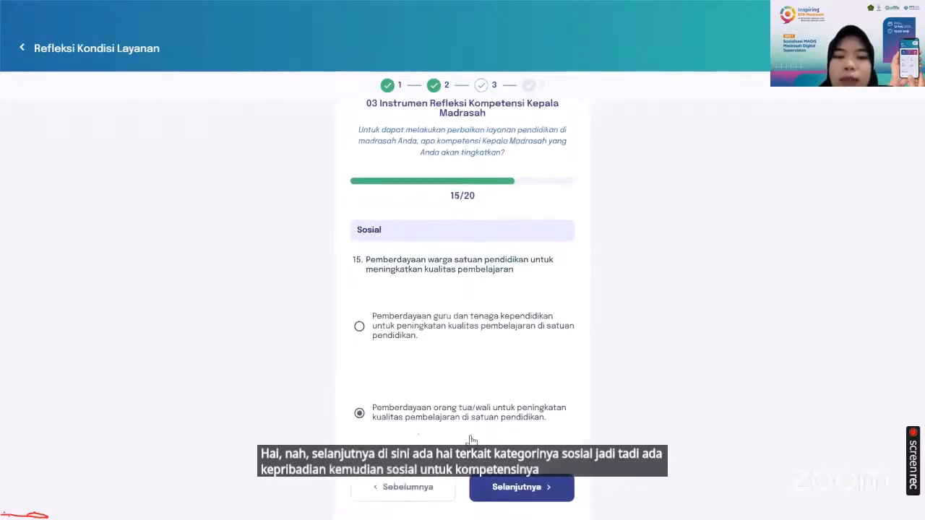
pyautogui.click(522, 488)
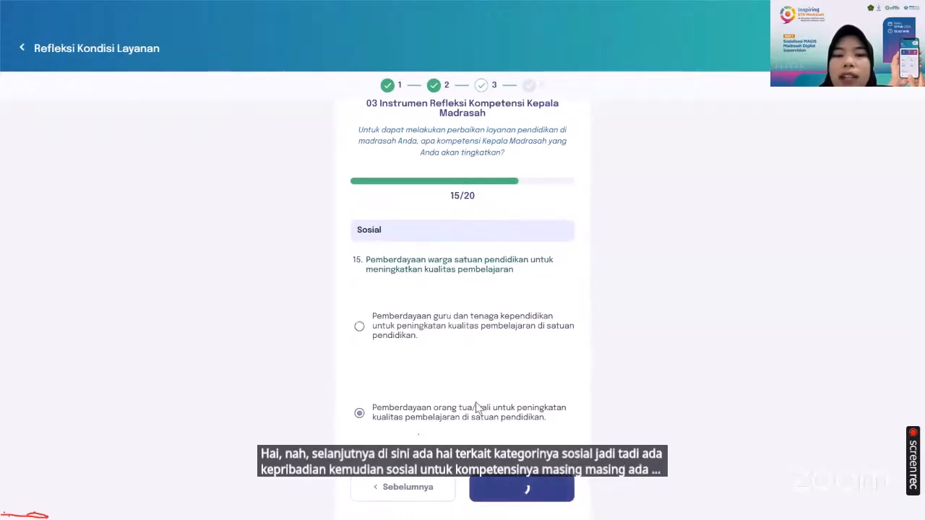
# Answer question 16 with organizing shared tasks with school members to improve quality, and continue
pyautogui.scroll(-2, 451, 414)
pyautogui.click(450, 414)
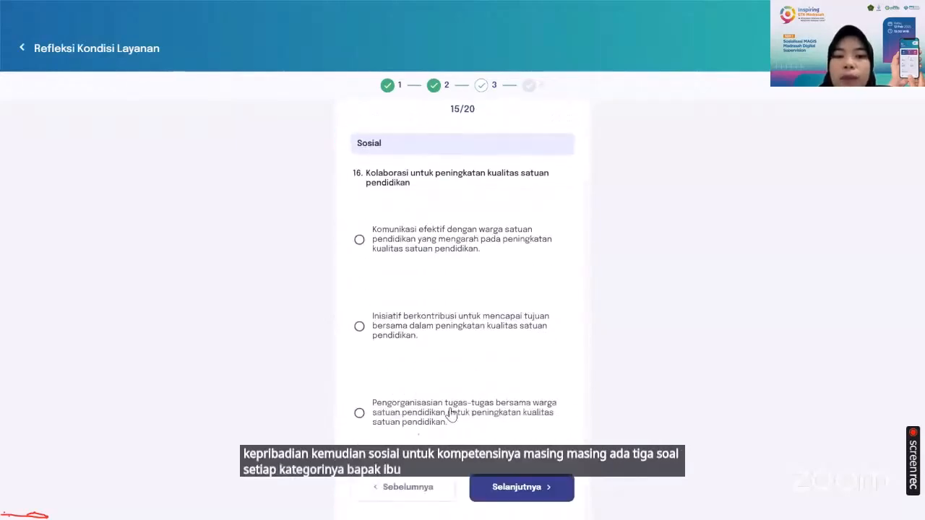
pyautogui.click(504, 490)
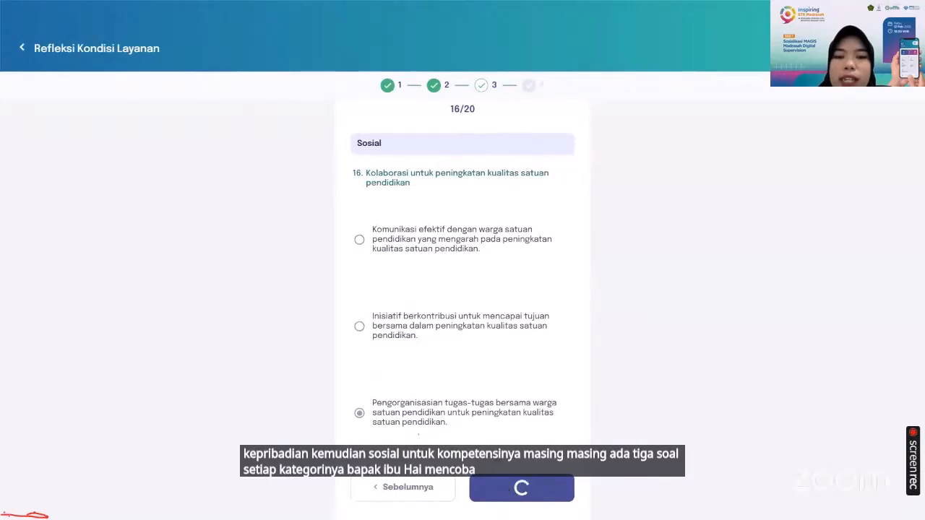
# Answer question 17 with sharing good practices and work on school leadership, and continue
pyautogui.scroll(-1, 450, 408)
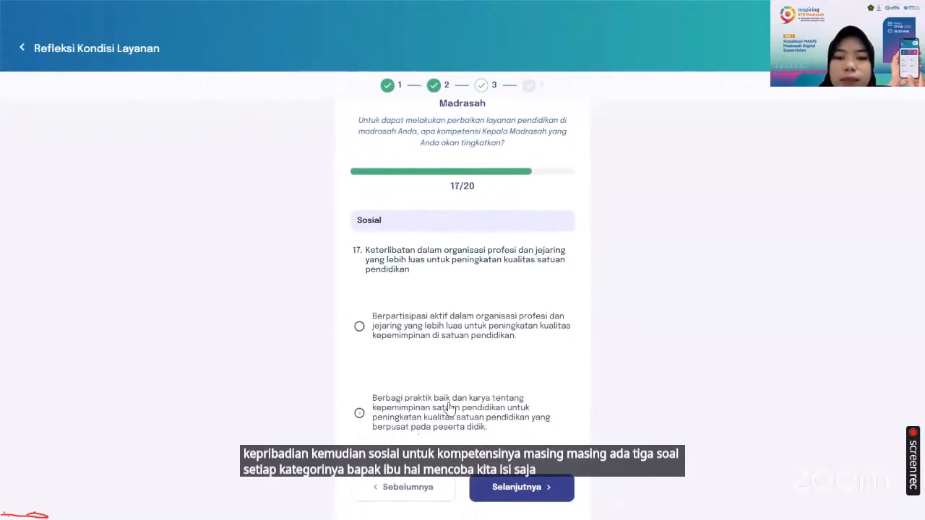
pyautogui.click(449, 408)
pyautogui.click(497, 495)
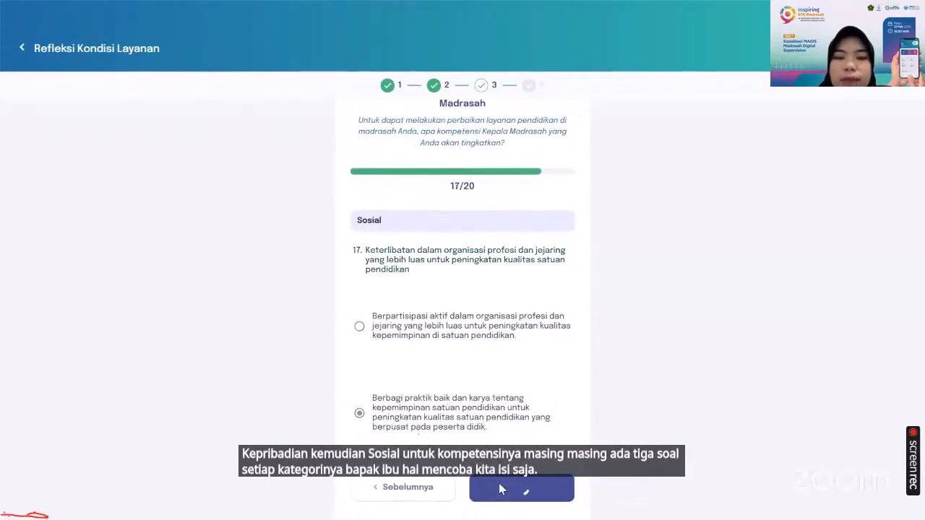
# Answer Profesional question 18 with leadership realizing a student-centred vision involving school members, and continue
pyautogui.scroll(-2, 473, 421)
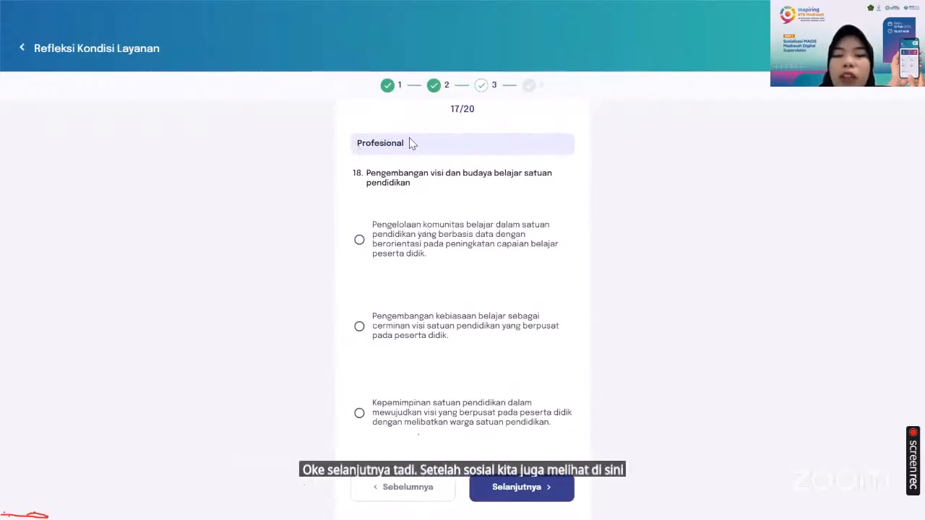
pyautogui.scroll(1, 409, 137)
pyautogui.scroll(-1, 423, 189)
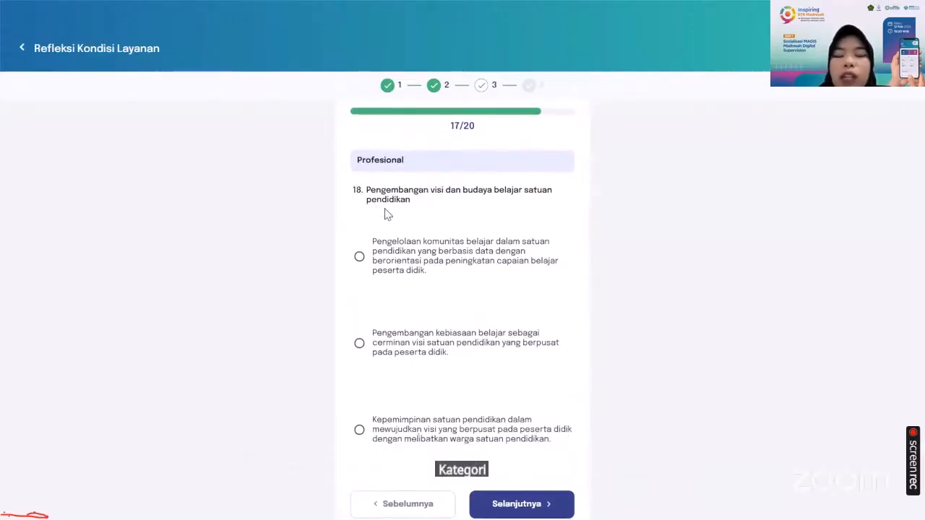
pyautogui.scroll(-1, 384, 212)
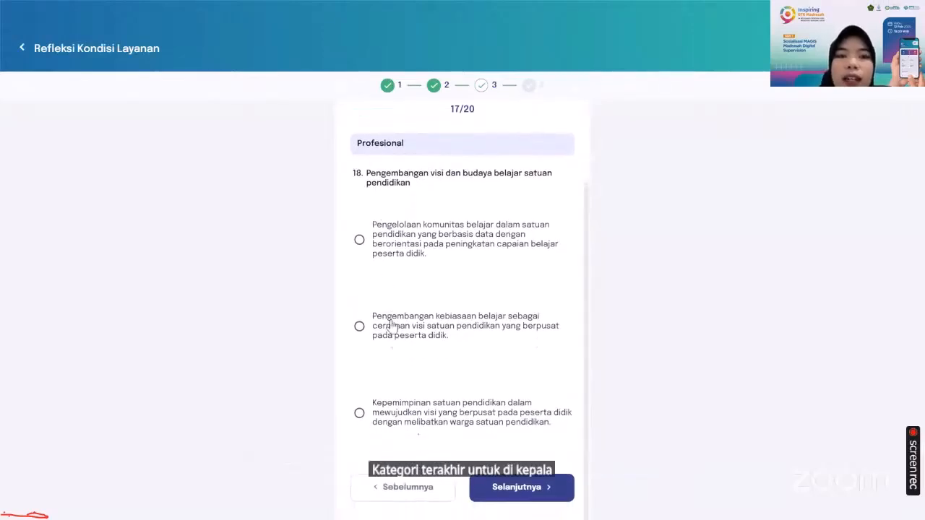
pyautogui.click(399, 410)
pyautogui.click(512, 492)
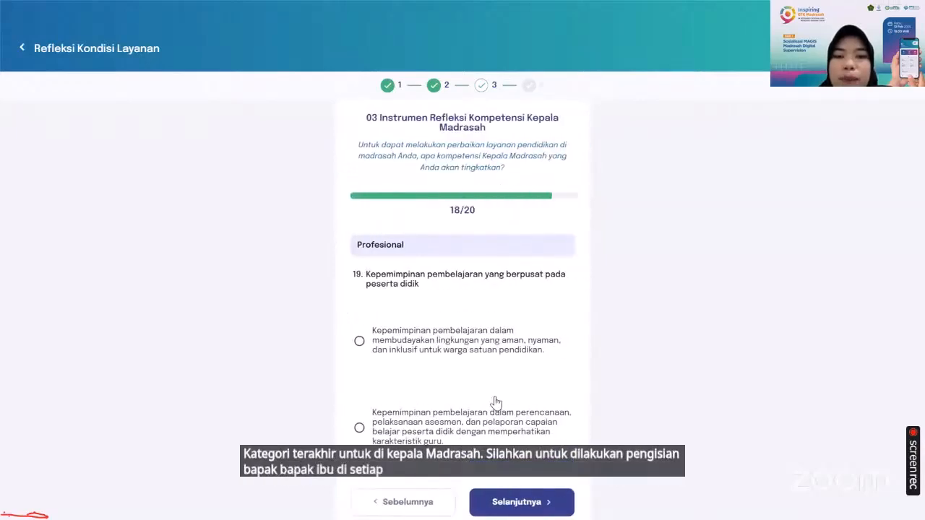
# Answer question 19 with learning leadership in planning and assessment, question 20 with tracing resources from various sources, and continue
pyautogui.click(438, 414)
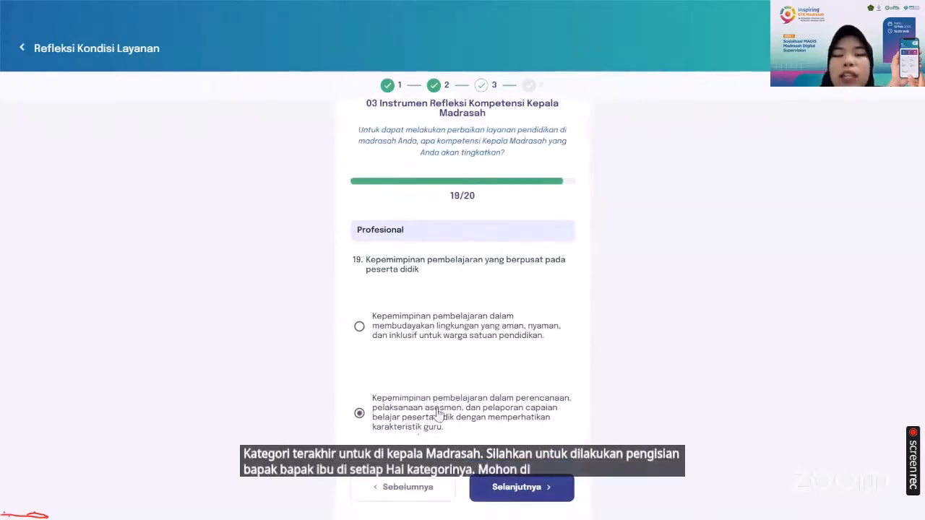
pyautogui.click(517, 489)
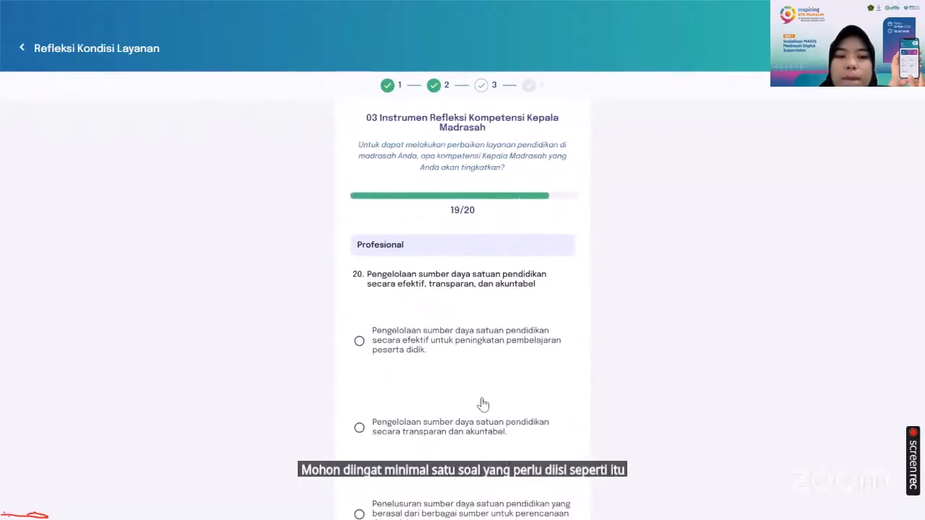
pyautogui.scroll(-1, 481, 403)
pyautogui.click(476, 426)
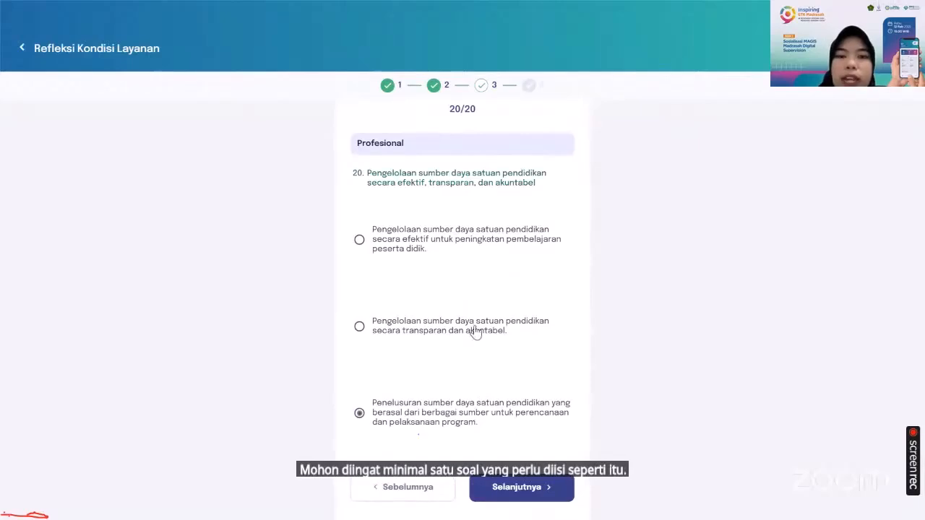
pyautogui.scroll(1, 475, 330)
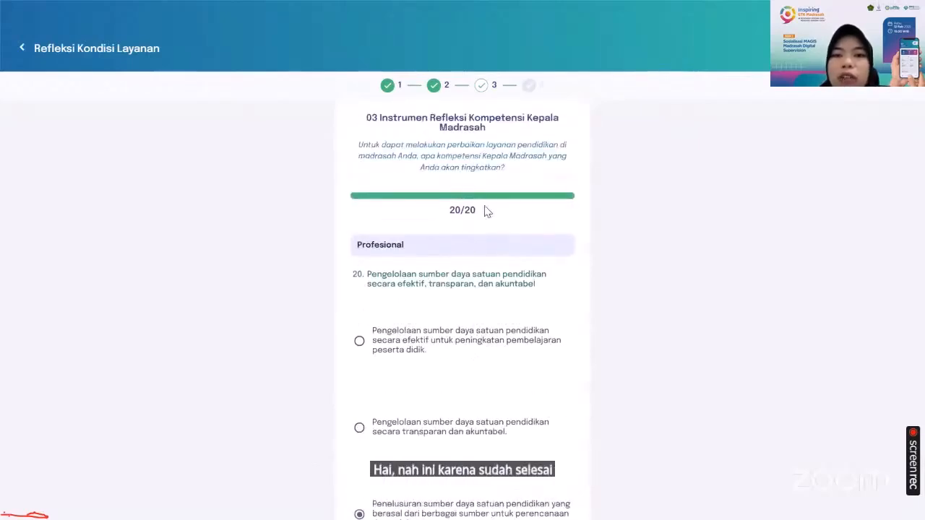
pyautogui.scroll(-1, 497, 383)
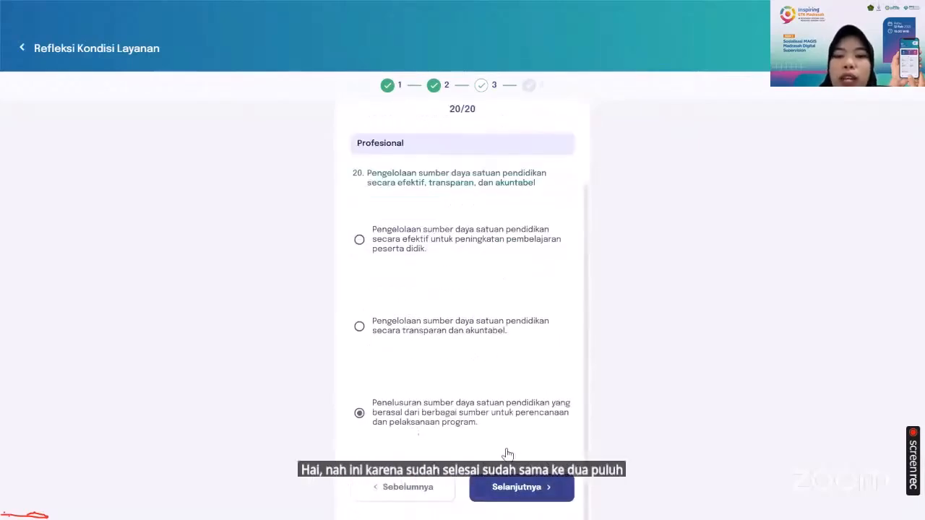
pyautogui.click(521, 499)
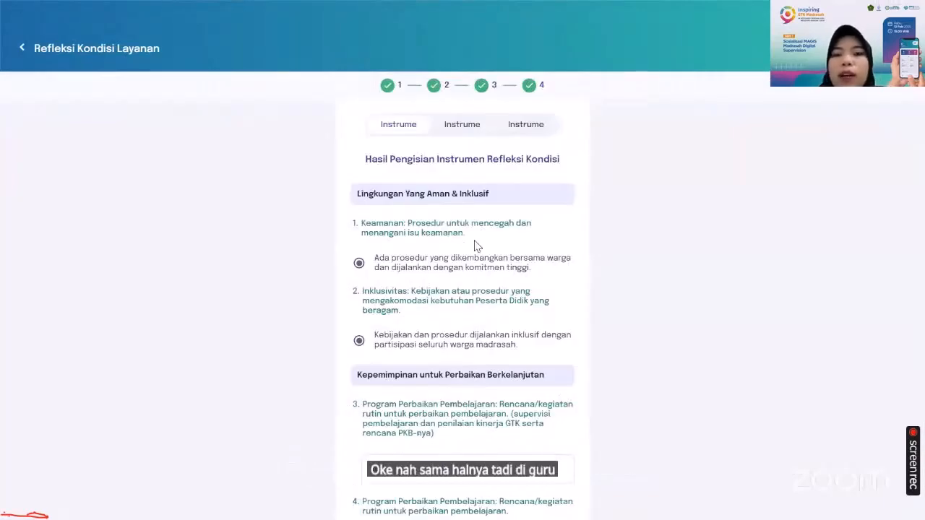
# Review the filled results across the three instrument tabs: reflection condition, work plan, and principal competency
pyautogui.scroll(-5, 475, 246)
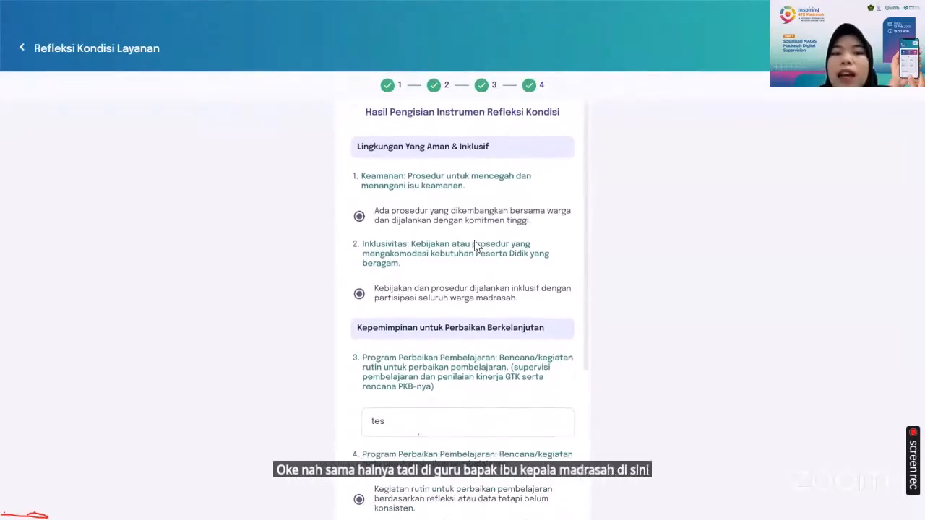
pyautogui.scroll(5, 476, 246)
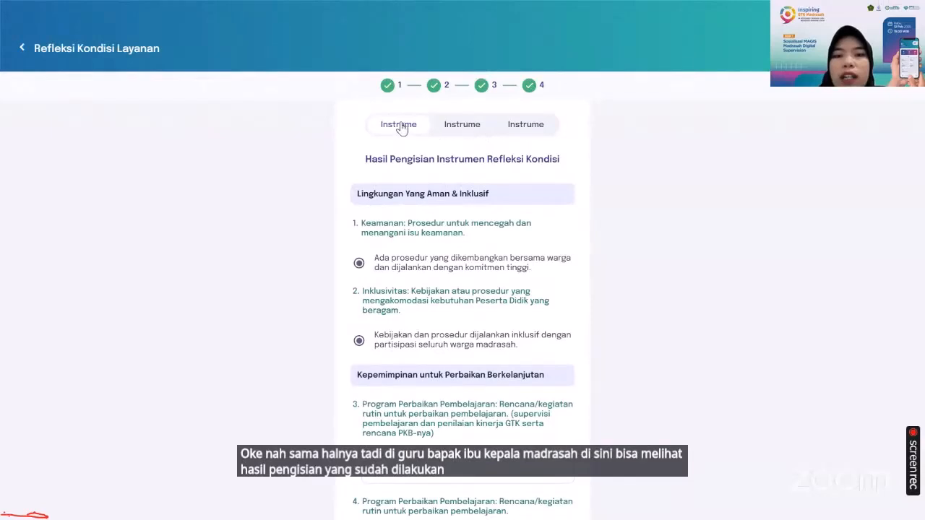
pyautogui.click(448, 140)
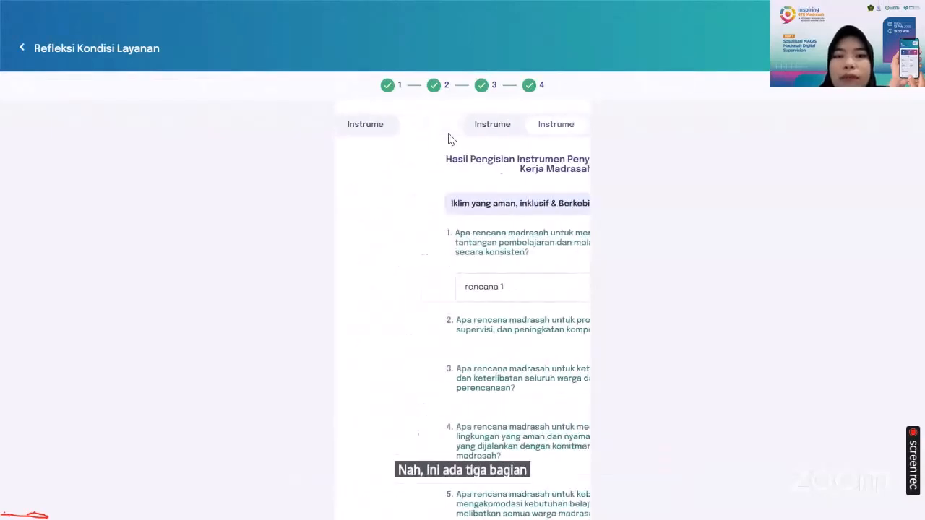
pyautogui.scroll(-3, 445, 292)
pyautogui.scroll(3, 445, 292)
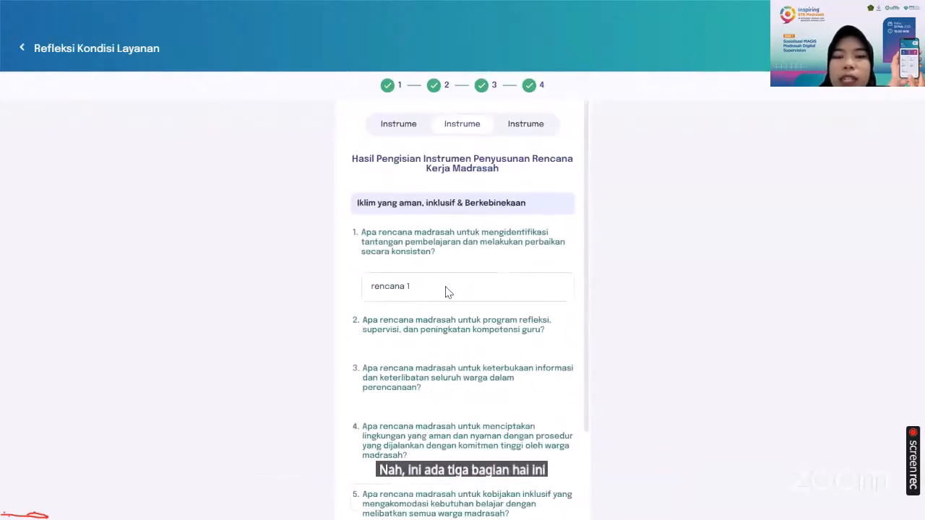
pyautogui.click(523, 124)
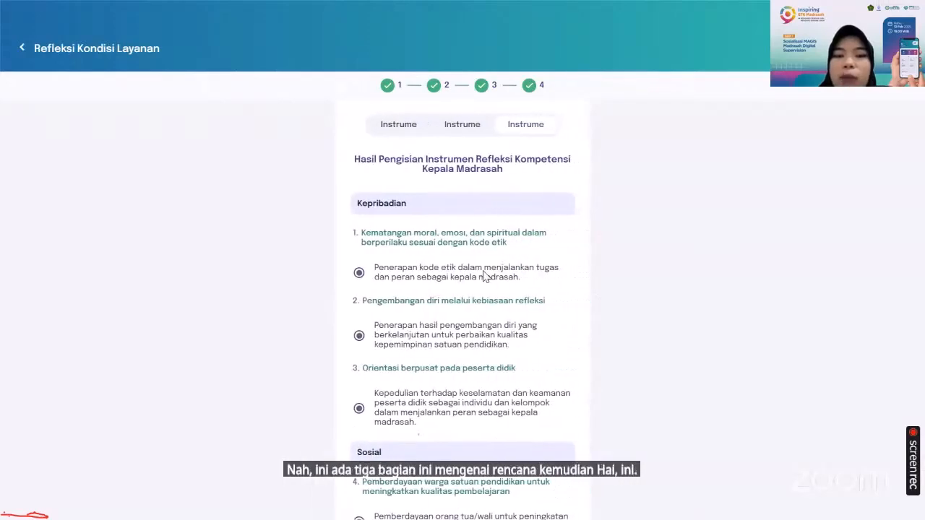
pyautogui.scroll(-8, 485, 277)
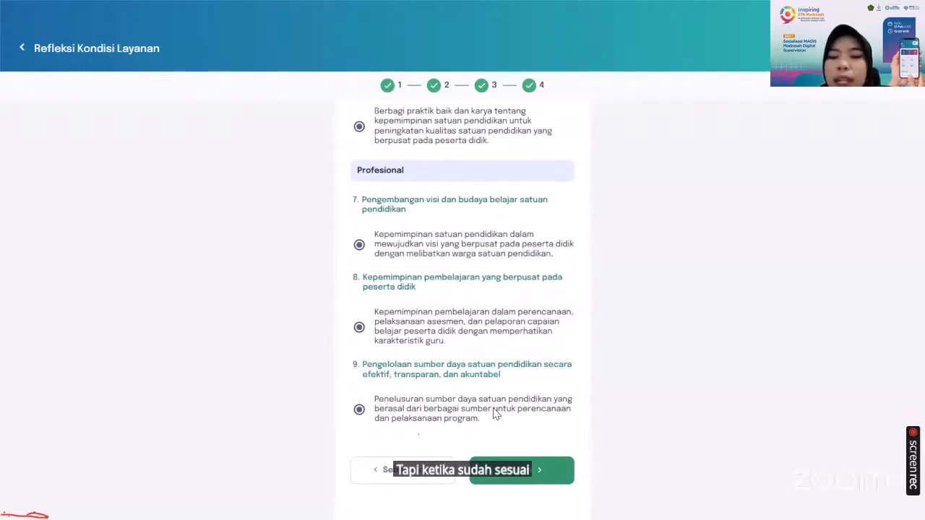
# Save the reflection answers, confirm the save, and return to the home dashboard
pyautogui.click(512, 474)
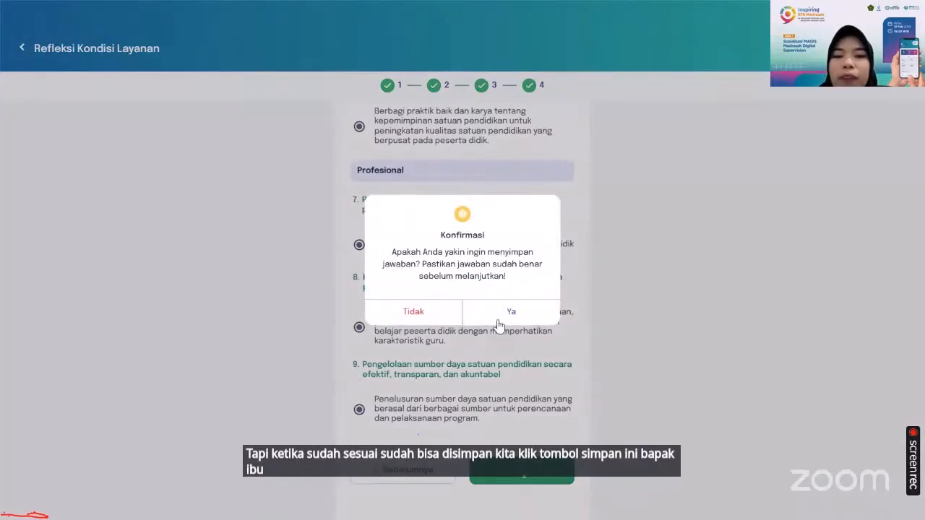
pyautogui.click(498, 323)
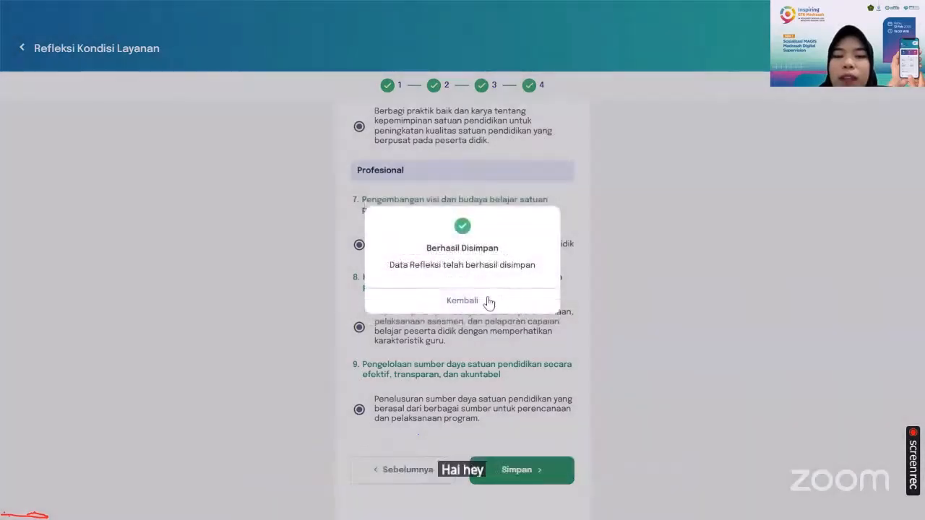
pyautogui.click(490, 302)
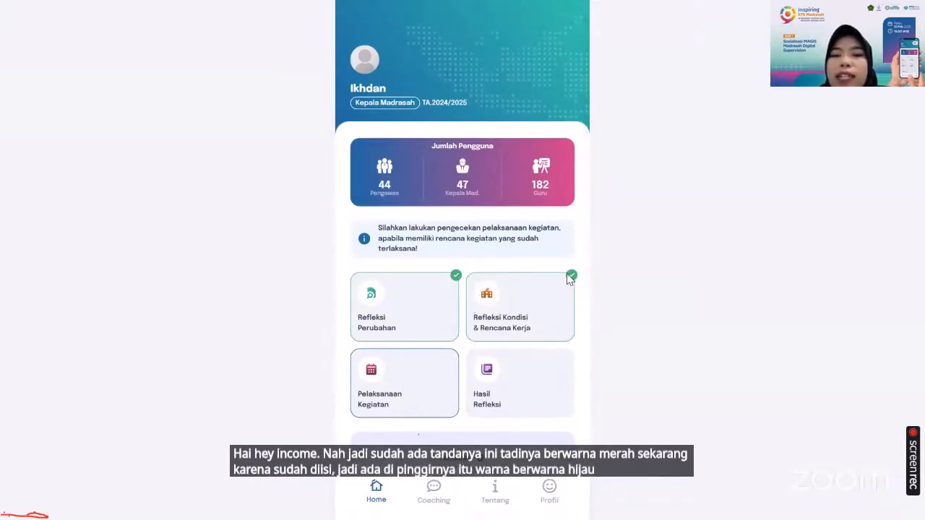
pyautogui.scroll(-1, 467, 388)
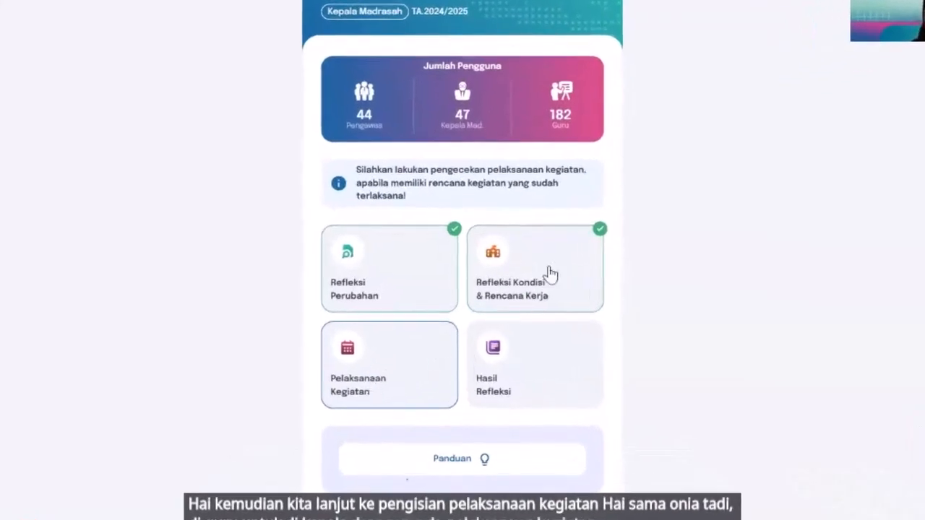
# Open Pelaksanaan Kegiatan, proceed past the instructions, and check rencana 1 under question 1 as carried out
pyautogui.click(431, 371)
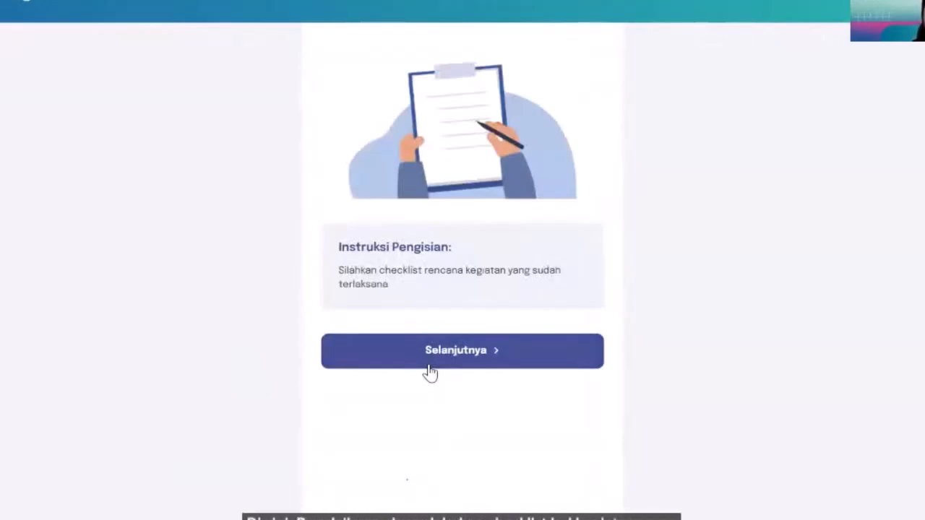
pyautogui.click(443, 347)
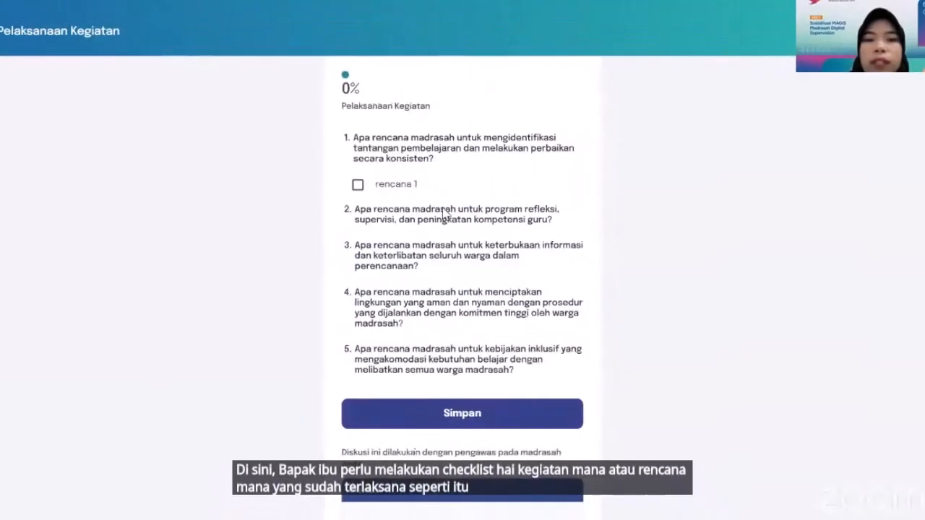
pyautogui.scroll(-1, 422, 237)
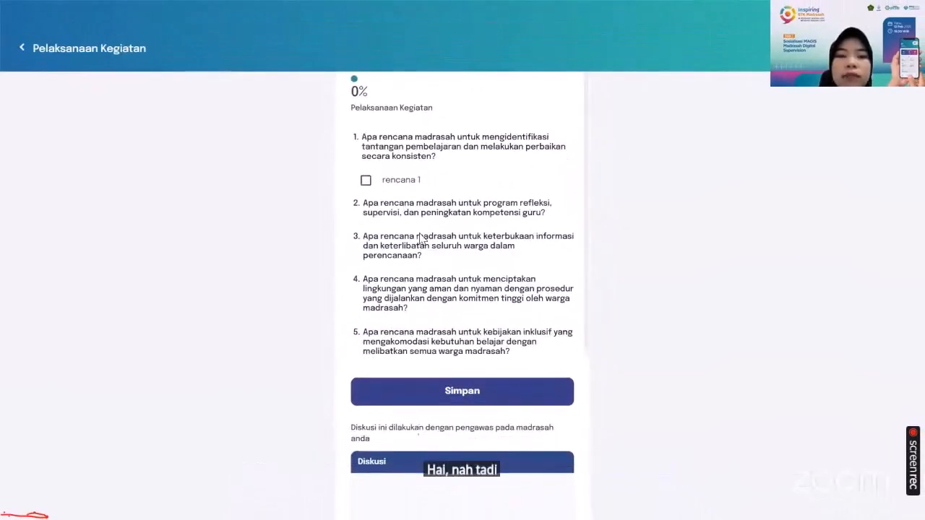
pyautogui.scroll(1, 422, 239)
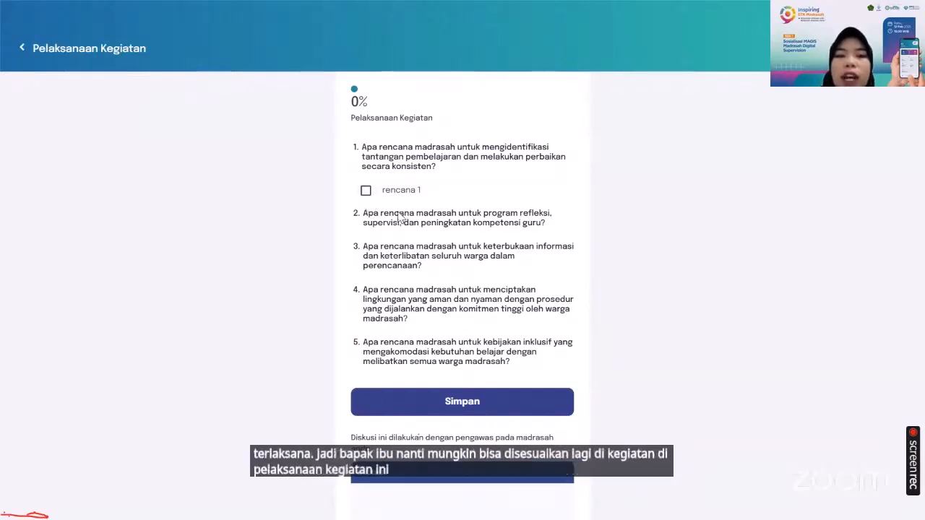
pyautogui.click(366, 192)
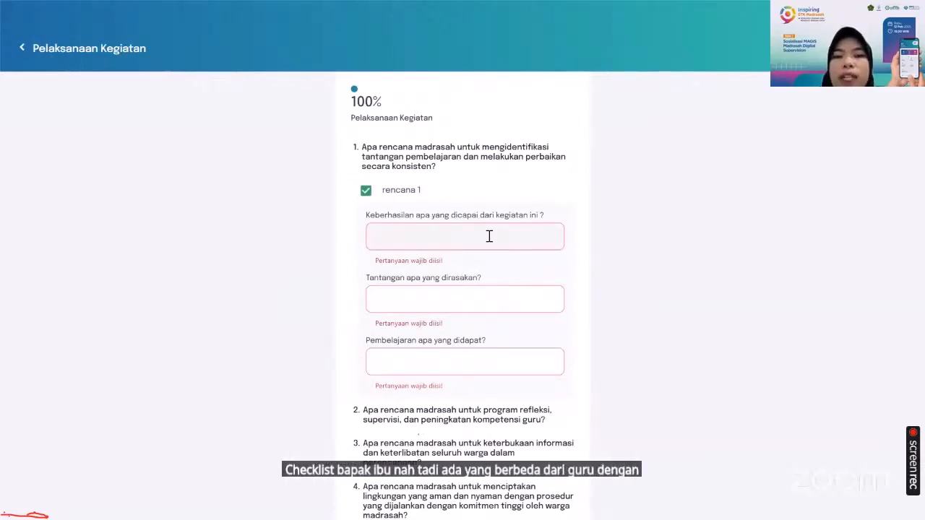
# Answer the three follow-up questions for rencana 1 — achievement, challenge and learning — each with "tes"
pyautogui.scroll(-1, 454, 235)
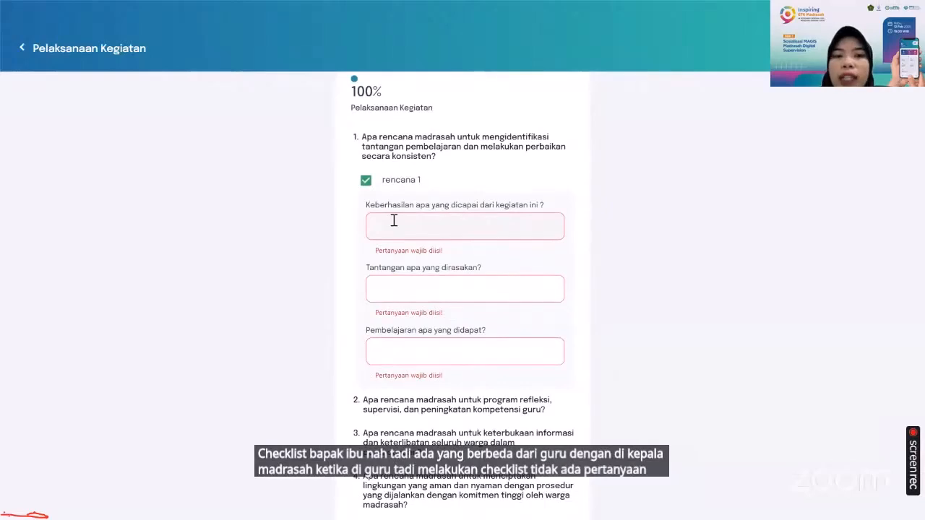
pyautogui.scroll(-1, 427, 226)
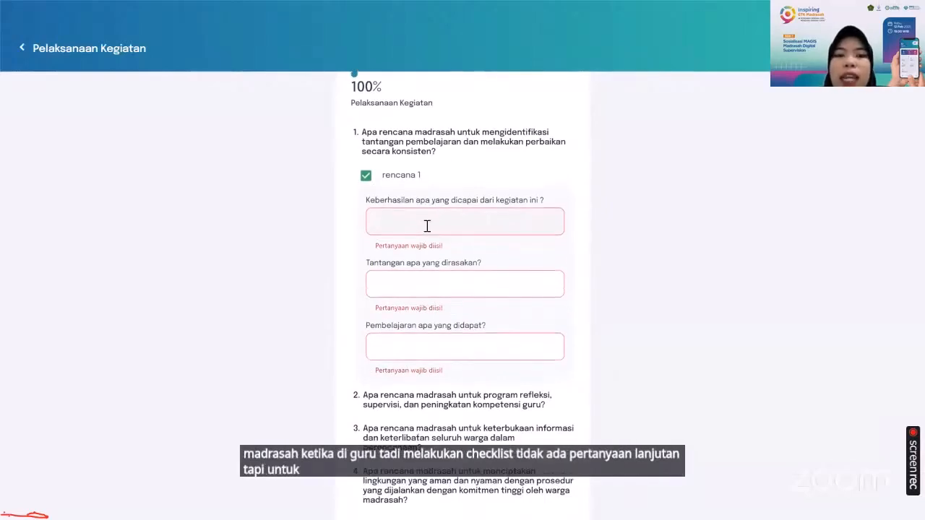
pyautogui.scroll(-1, 427, 226)
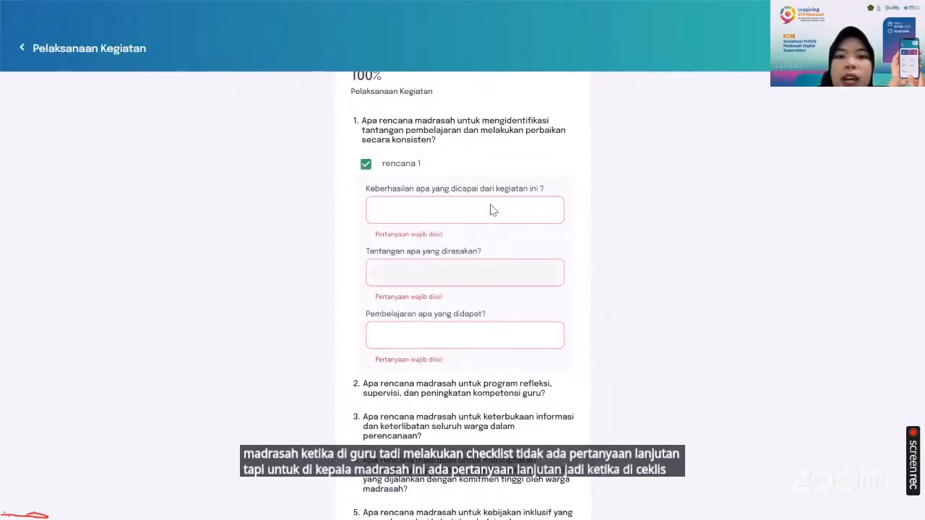
pyautogui.click(409, 216)
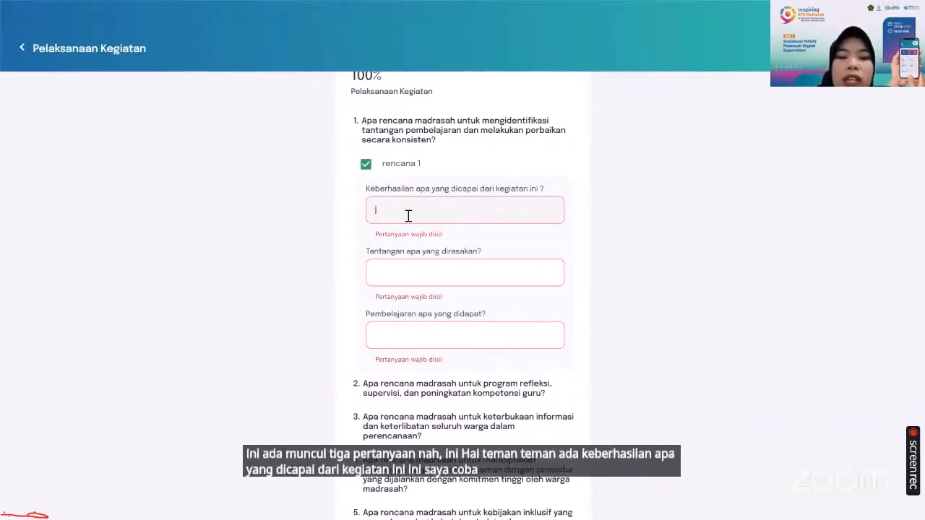
pyautogui.write('tes')
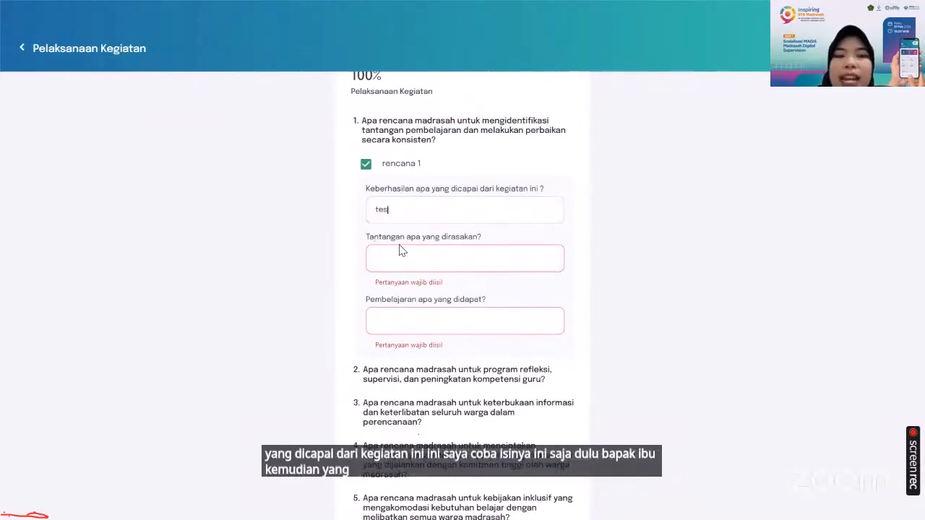
pyautogui.click(452, 260)
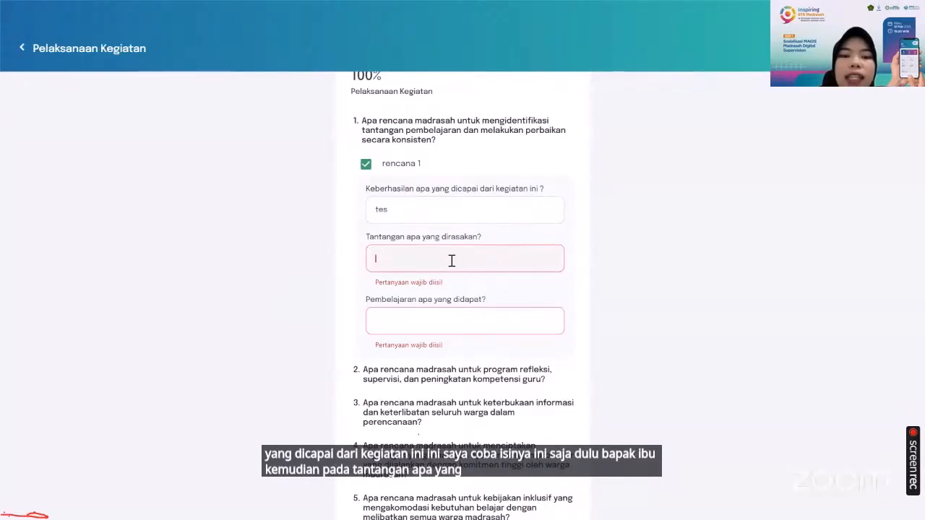
pyautogui.write('tes')
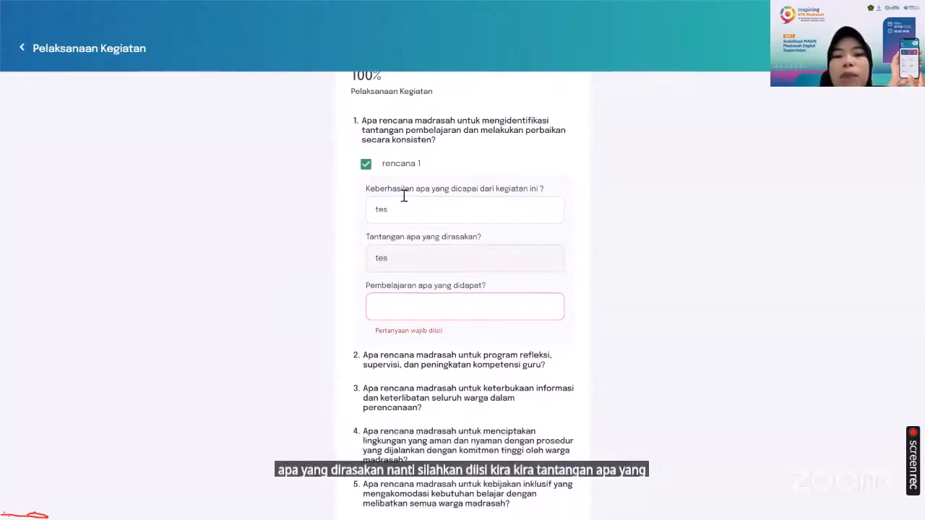
pyautogui.click(467, 305)
pyautogui.write('tes')
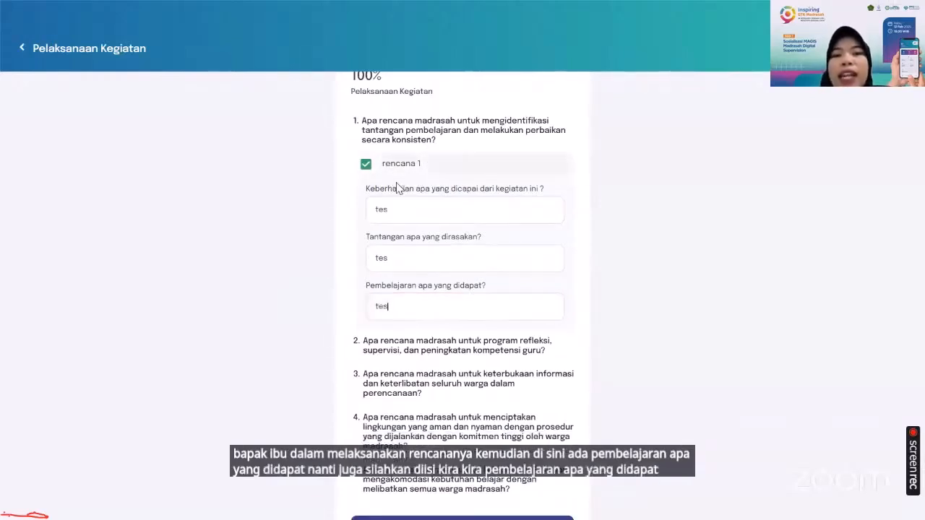
# Save the activity implementation answers, confirm the save, and dismiss the success notice
pyautogui.scroll(-3, 432, 283)
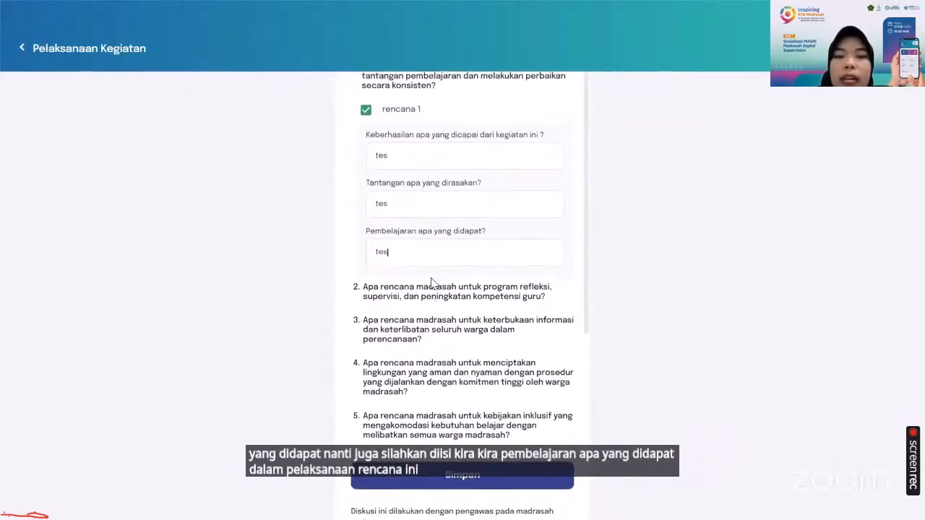
pyautogui.scroll(-1, 455, 323)
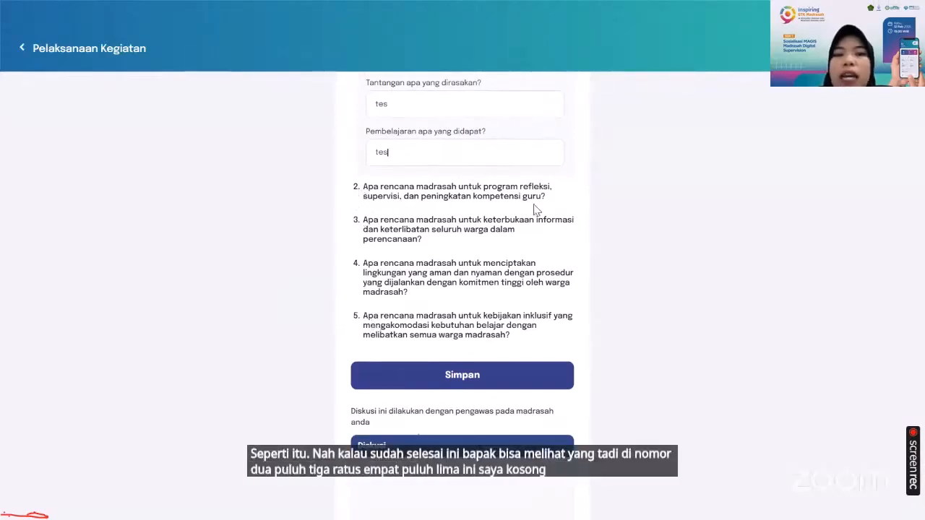
pyautogui.scroll(1, 360, 238)
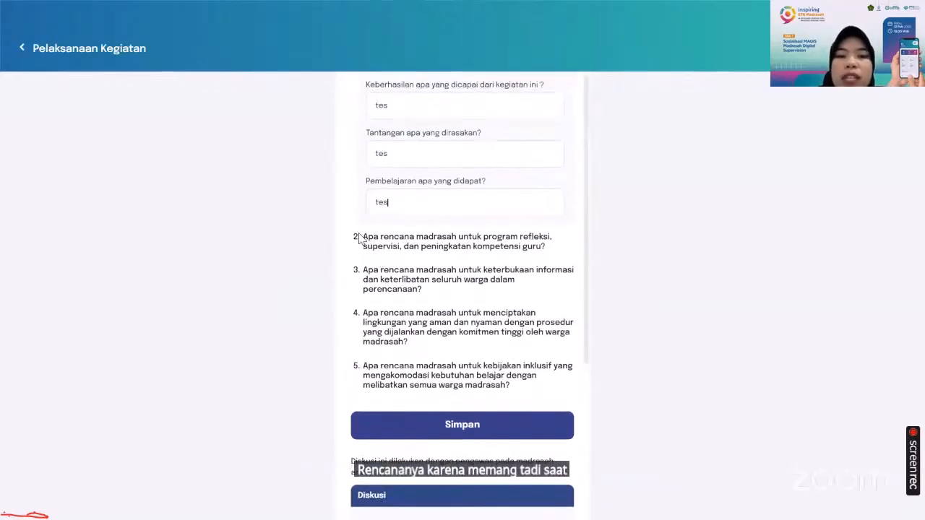
pyautogui.scroll(3, 465, 306)
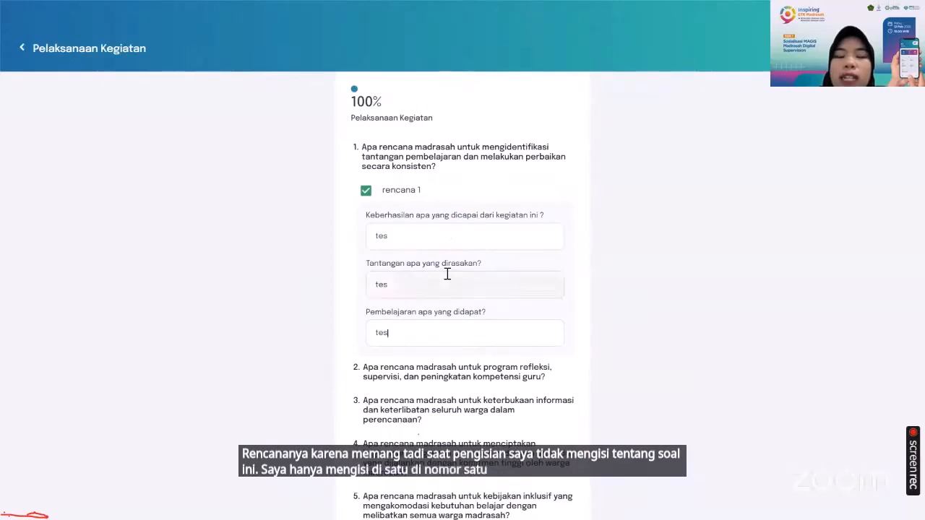
pyautogui.scroll(-1, 448, 271)
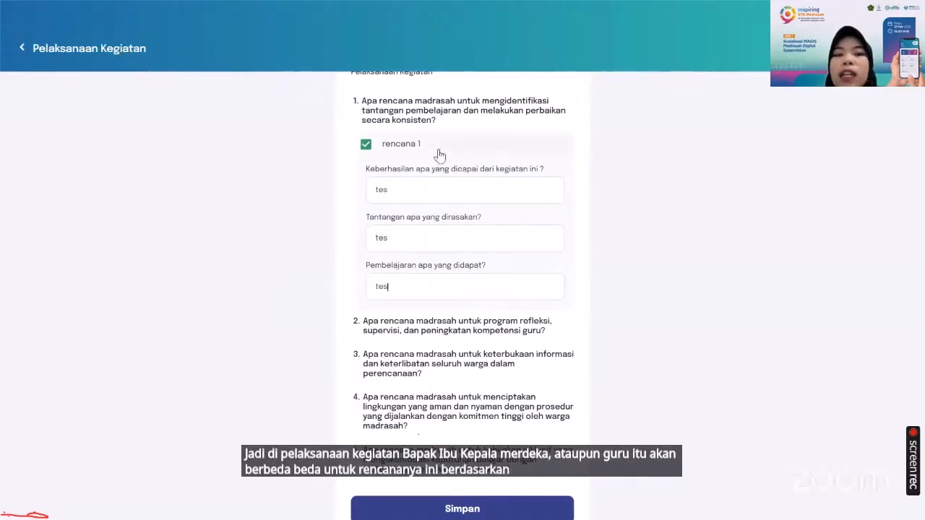
pyautogui.scroll(-2, 440, 154)
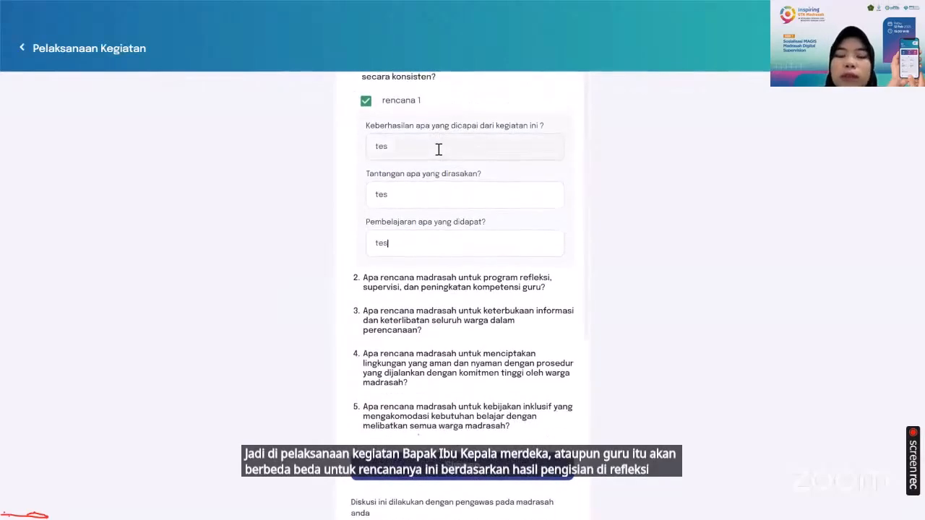
pyautogui.scroll(-2, 445, 260)
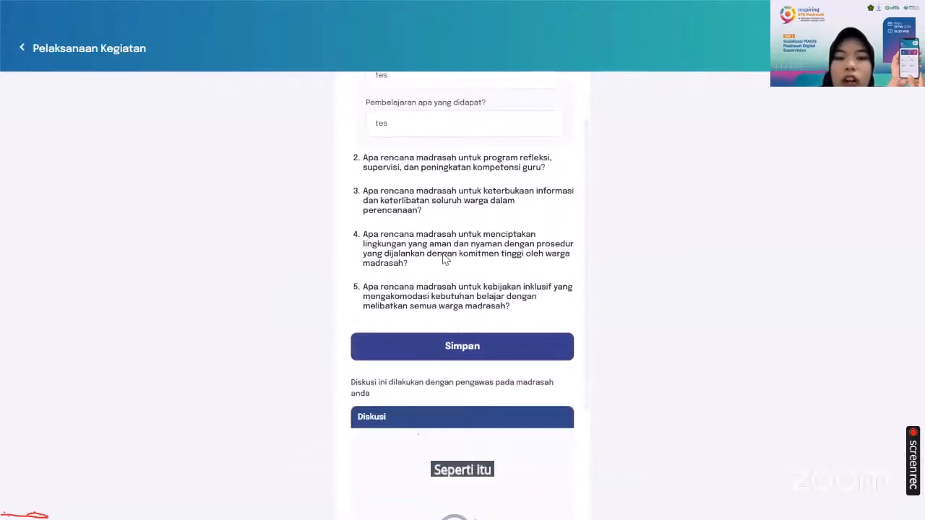
pyautogui.scroll(3, 456, 292)
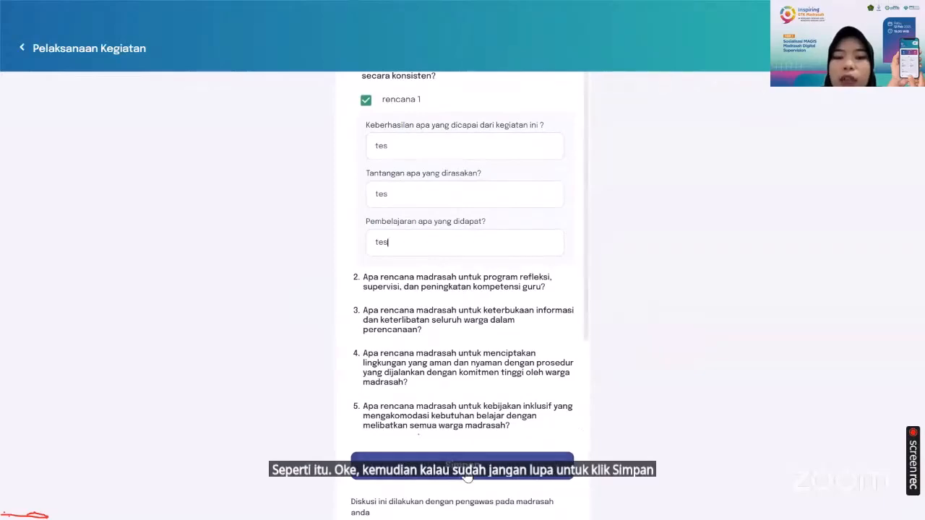
pyautogui.click(520, 465)
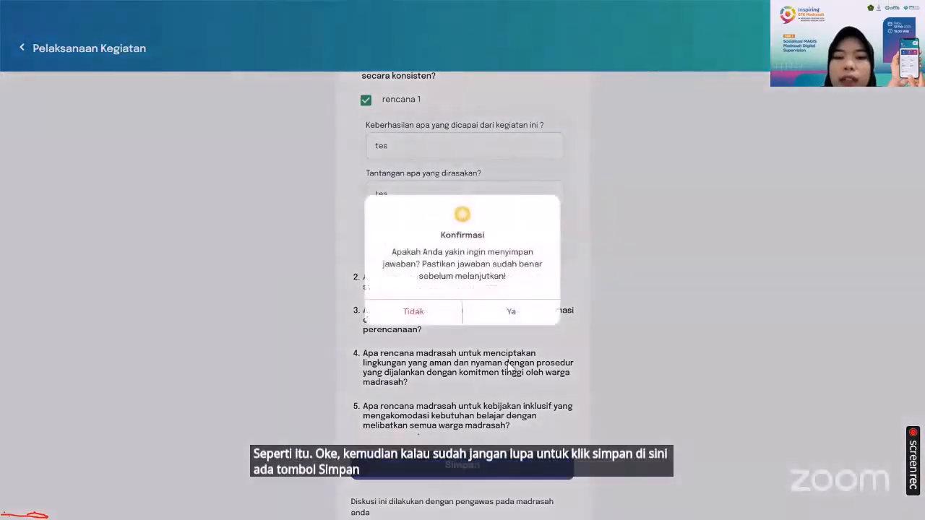
pyautogui.click(511, 316)
pyautogui.click(463, 308)
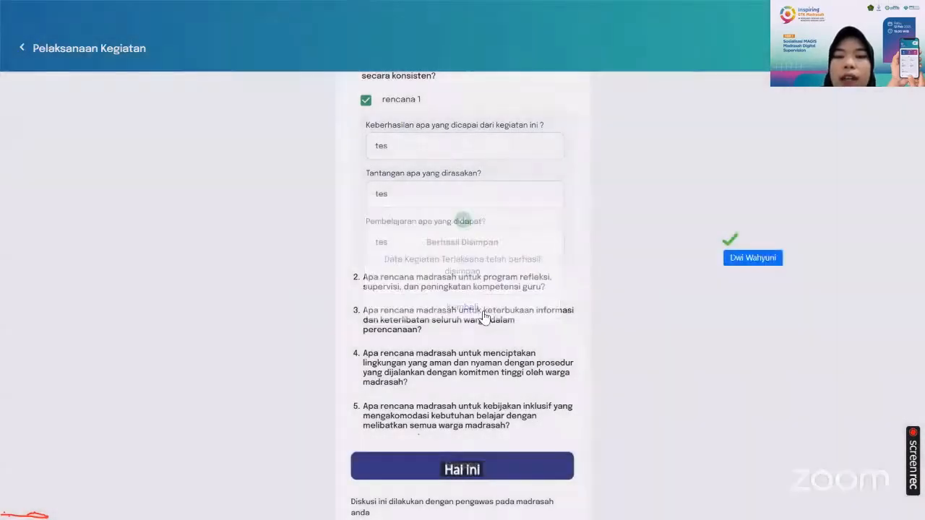
# Post the message "tes" in the Diskusi panel for the supervisor below the activity form
pyautogui.click(418, 341)
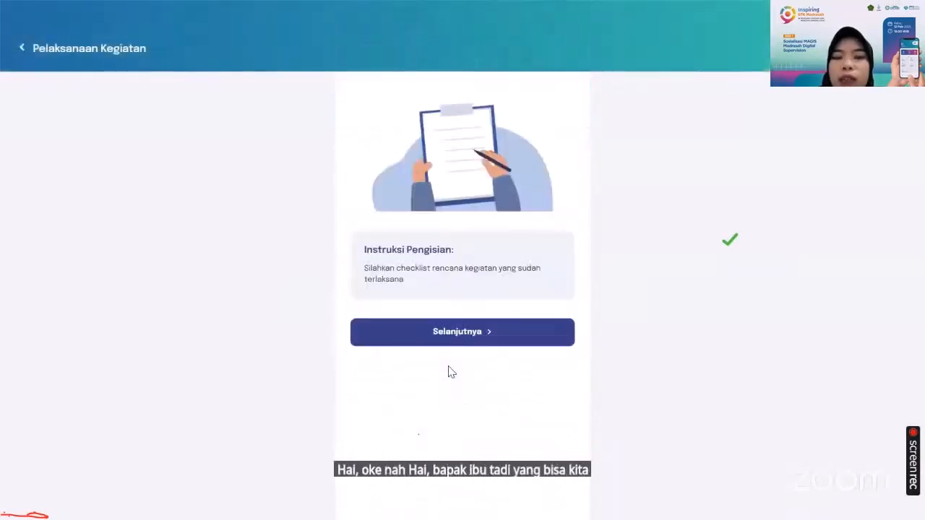
pyautogui.click(467, 331)
pyautogui.scroll(-6, 469, 363)
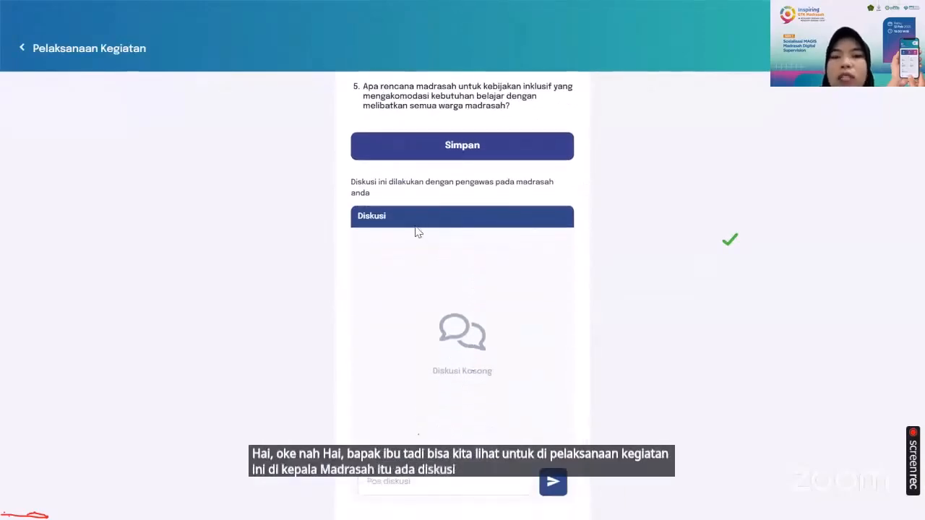
pyautogui.click(419, 481)
pyautogui.write('t')
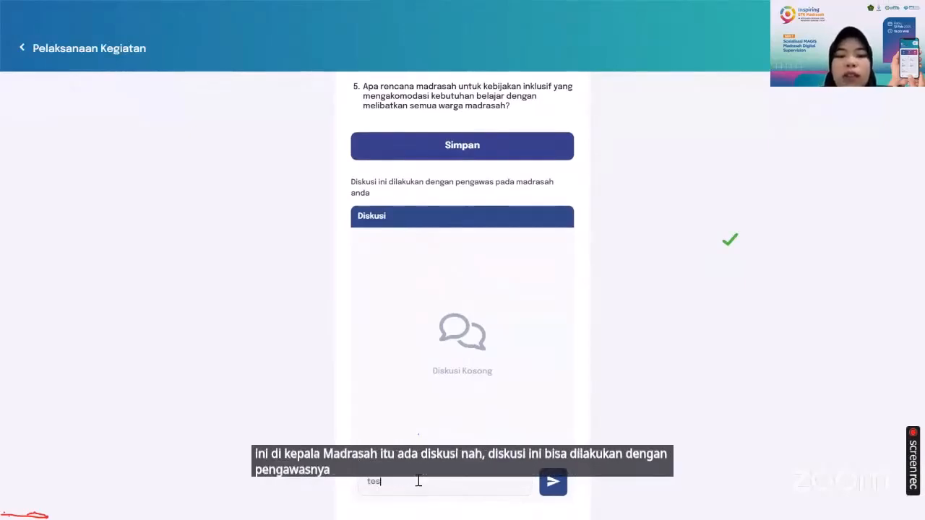
pyautogui.write('es')
pyautogui.click(553, 485)
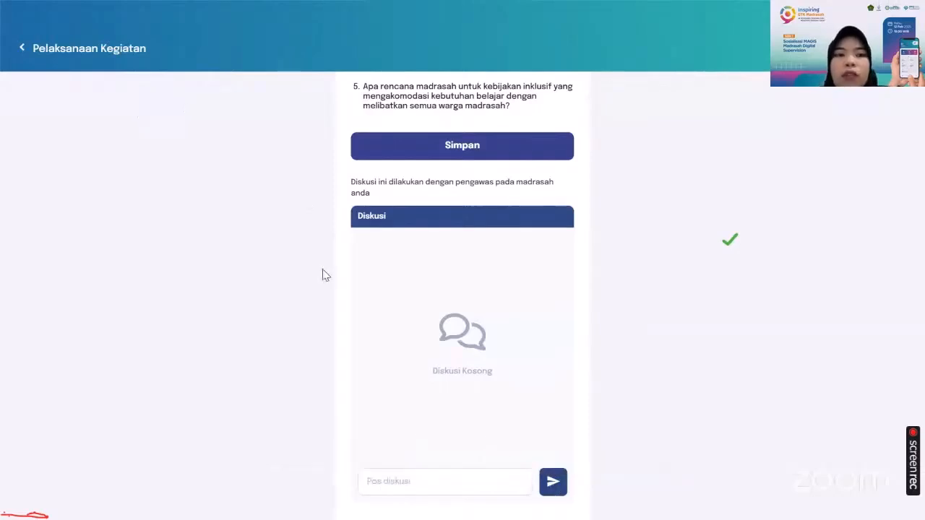
# Return to the home dashboard, open Hasil Refleksi, and examine the madrasah and teacher reflection results across all table columns
pyautogui.click(22, 47)
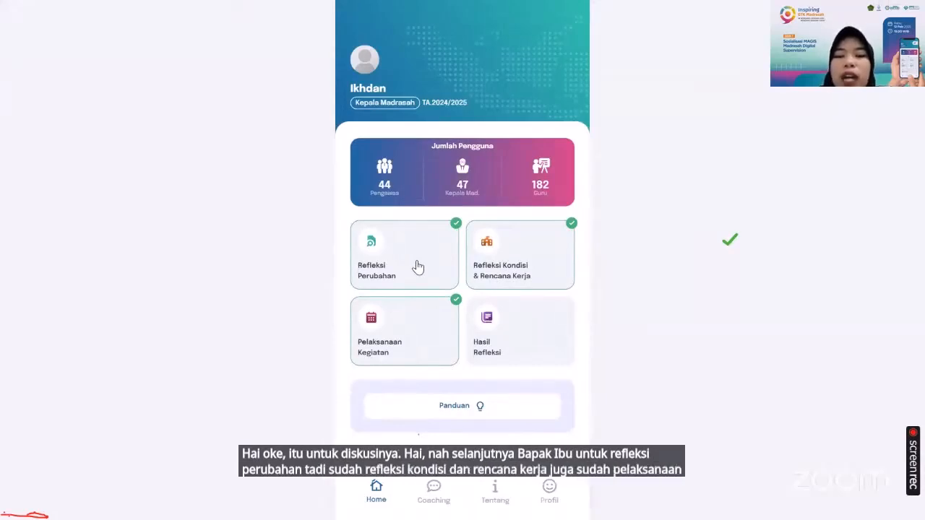
pyautogui.click(517, 338)
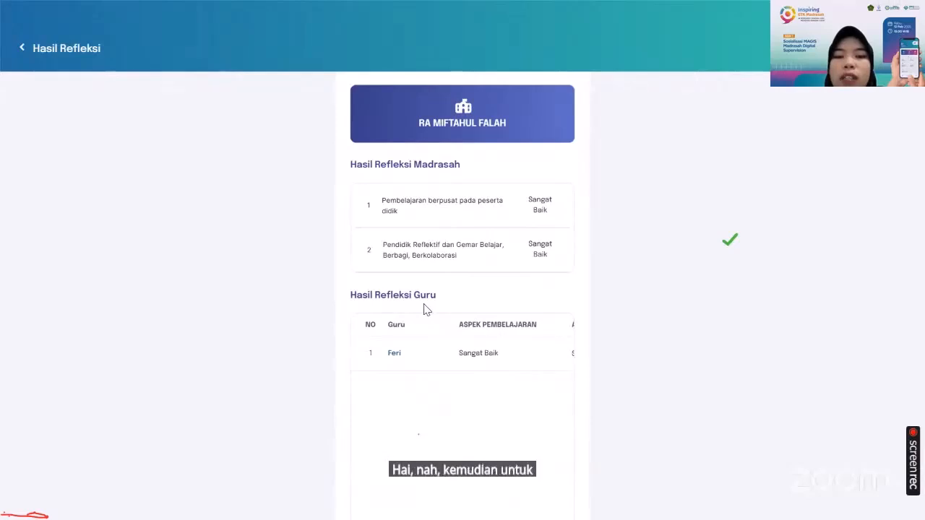
pyautogui.hscroll(3, 464, 365)
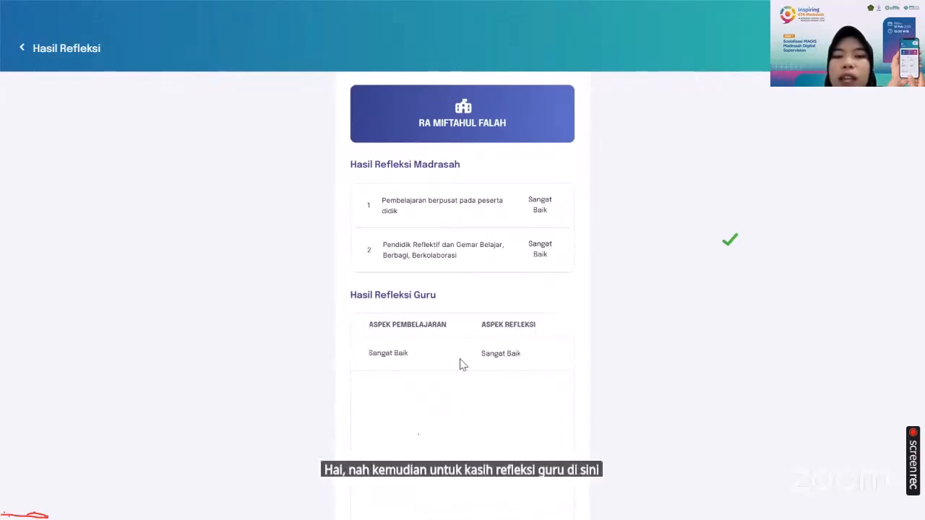
pyautogui.hscroll(-3, 464, 365)
pyautogui.hscroll(3, 463, 365)
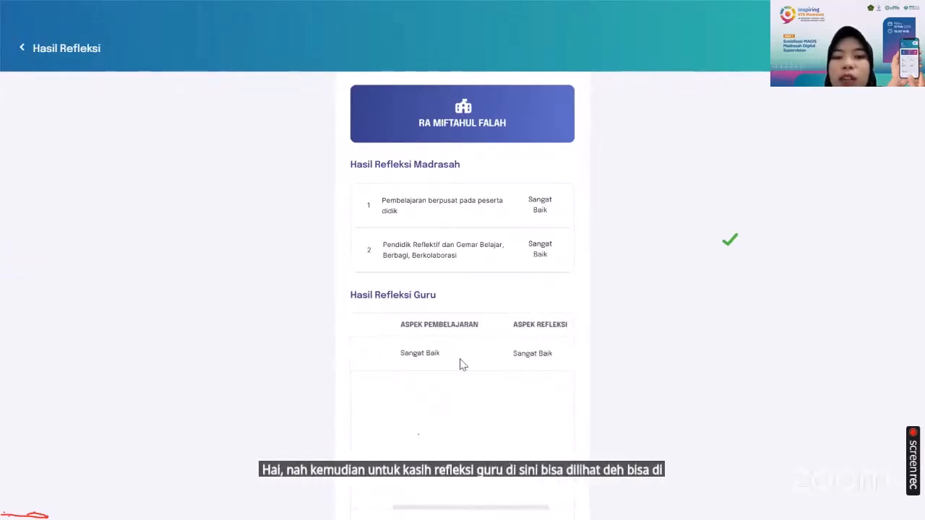
pyautogui.hscroll(-3, 463, 366)
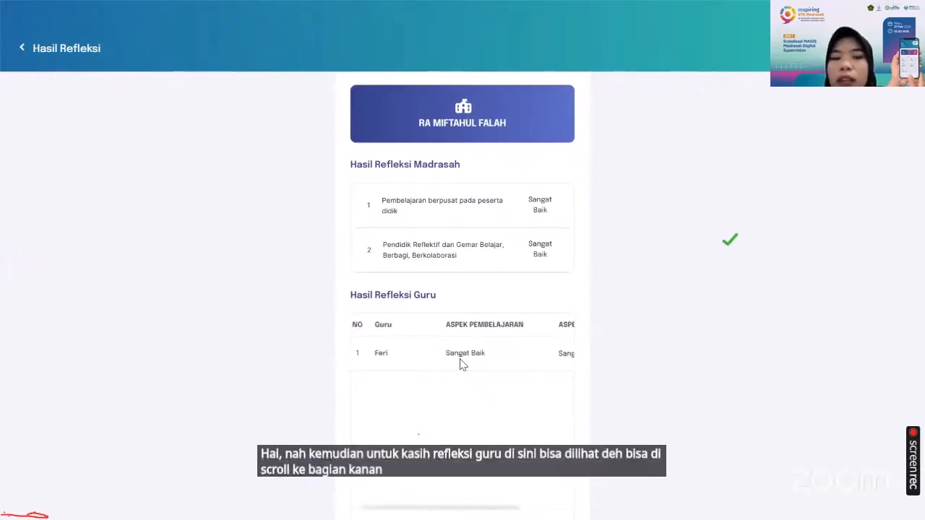
pyautogui.hscroll(3, 463, 365)
pyautogui.hscroll(-2, 464, 365)
pyautogui.hscroll(1, 463, 365)
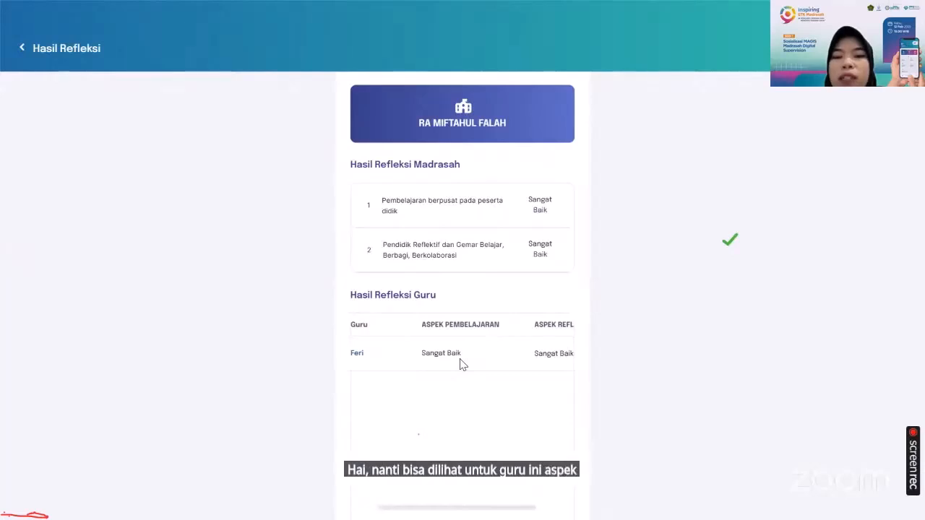
pyautogui.hscroll(2, 463, 365)
pyautogui.hscroll(-3, 463, 365)
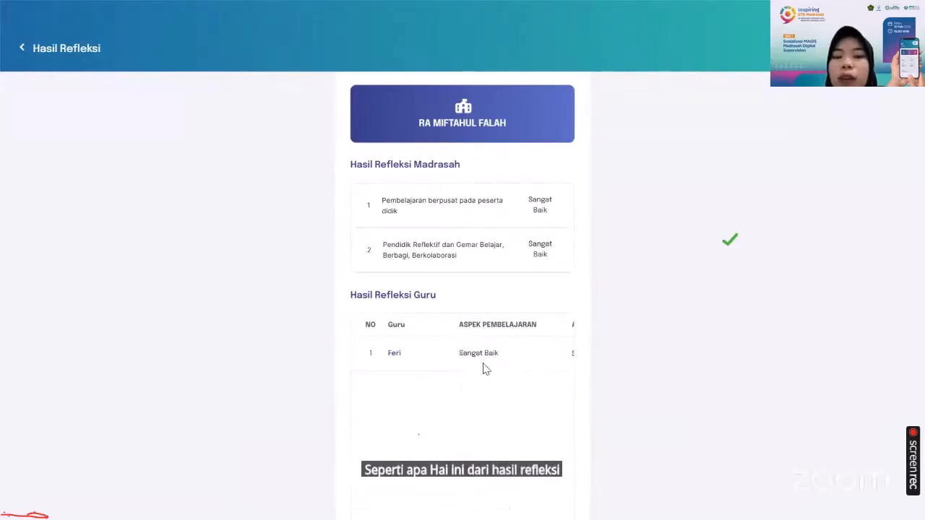
pyautogui.hscroll(2, 486, 369)
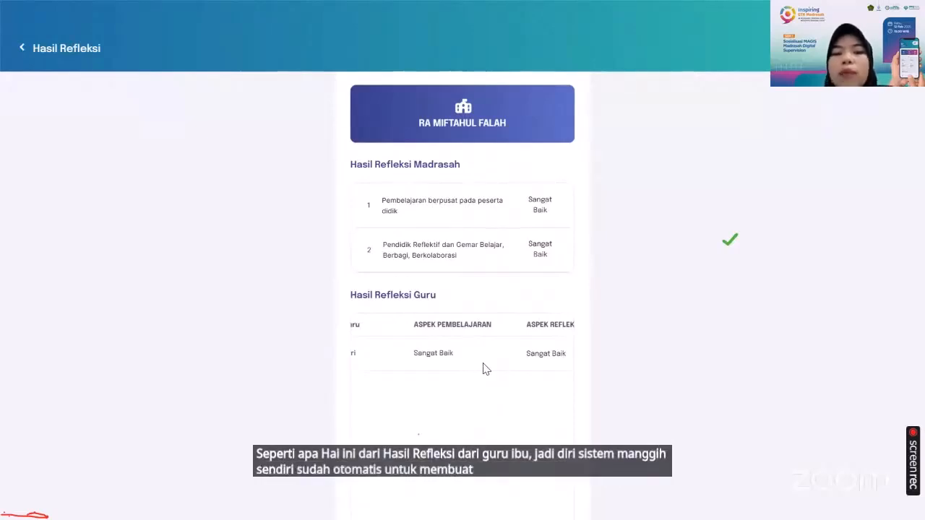
# Scroll across the teacher reflection table, open the first teacher's detailed reflection answers, and read through them
pyautogui.hscroll(-3, 483, 364)
pyautogui.hscroll(-1, 444, 355)
pyautogui.hscroll(2, 444, 355)
pyautogui.hscroll(-3, 446, 356)
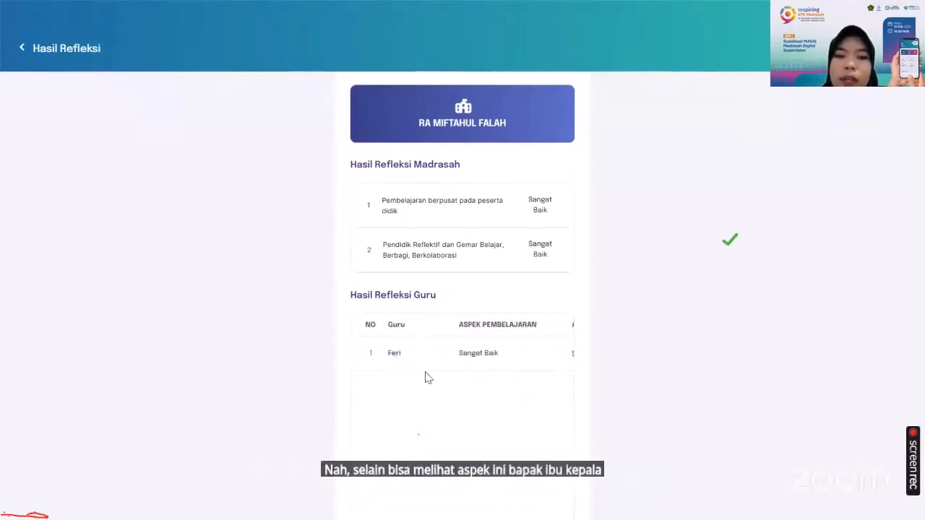
pyautogui.scroll(-1, 427, 377)
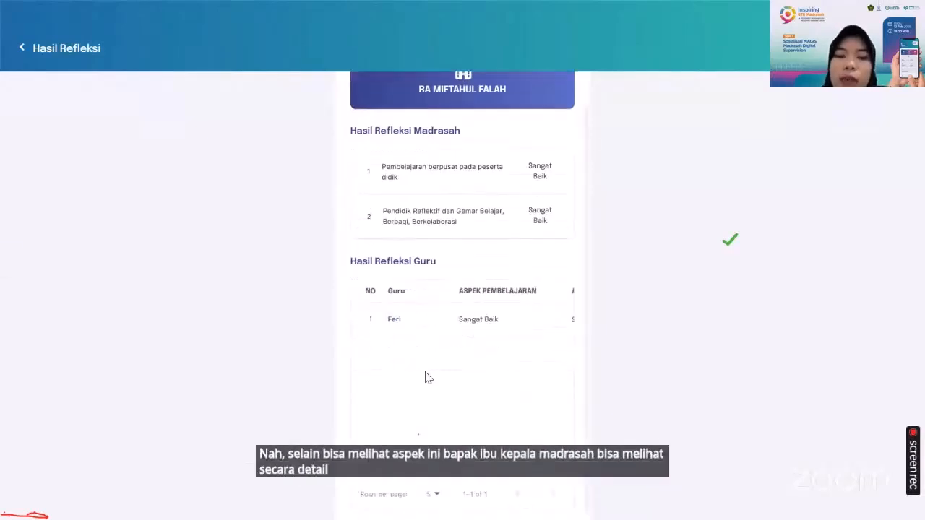
pyautogui.click(396, 321)
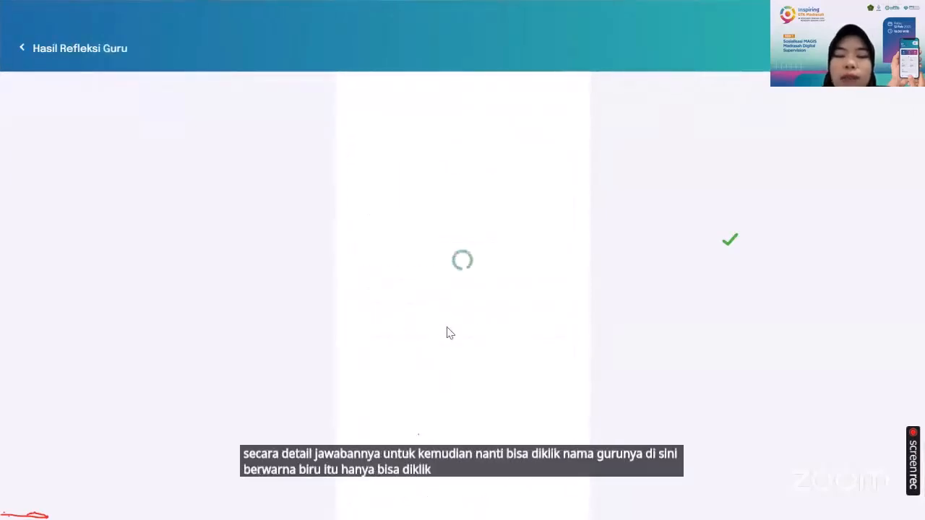
pyautogui.scroll(-3, 448, 332)
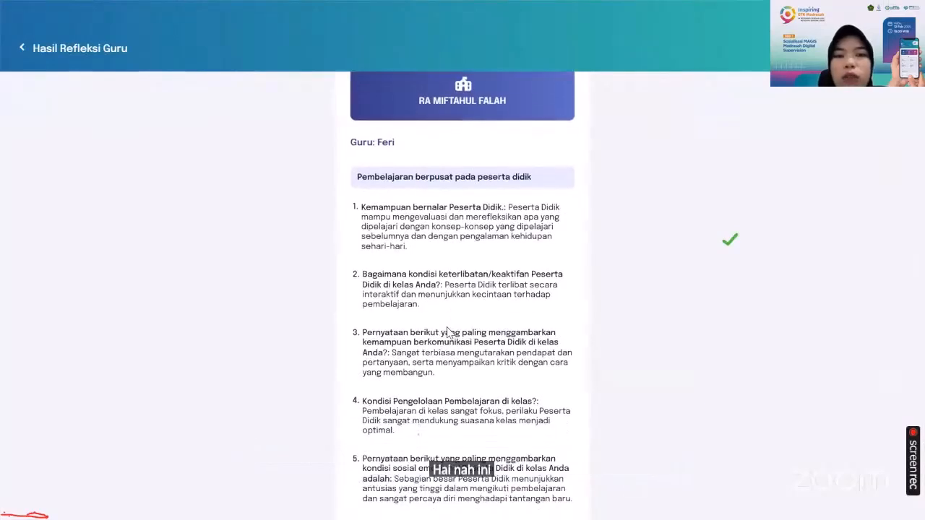
pyautogui.scroll(-2, 448, 332)
pyautogui.scroll(5, 450, 330)
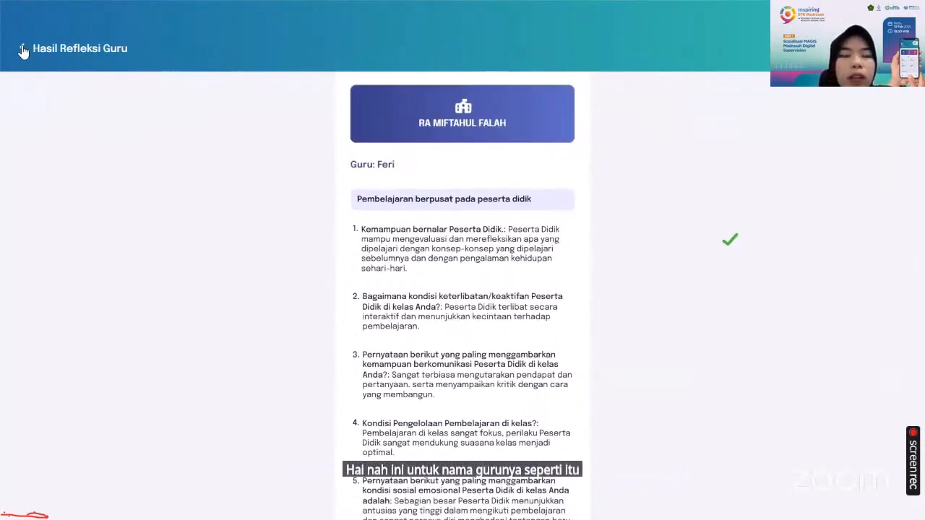
pyautogui.scroll(-5, 57, 139)
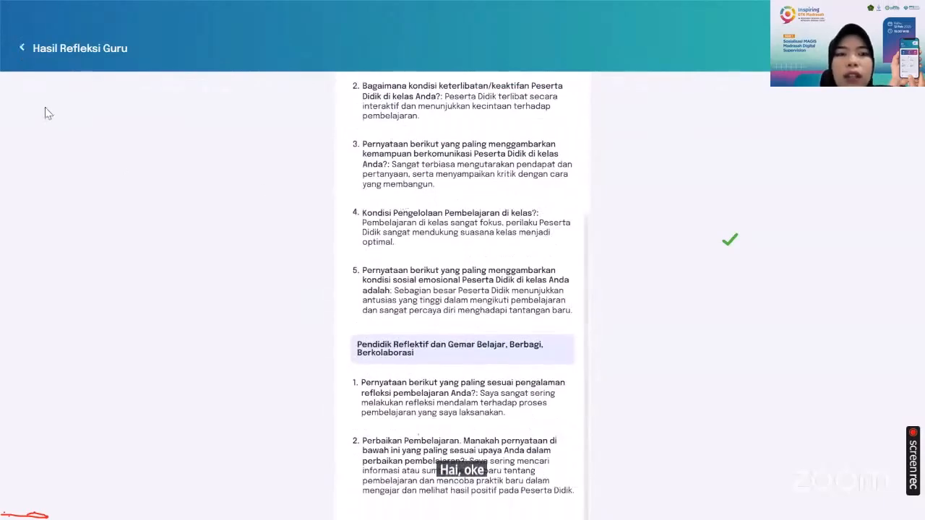
# Go back to the home dashboard and reopen Hasil Refleksi to review the teacher results table again
pyautogui.click(22, 50)
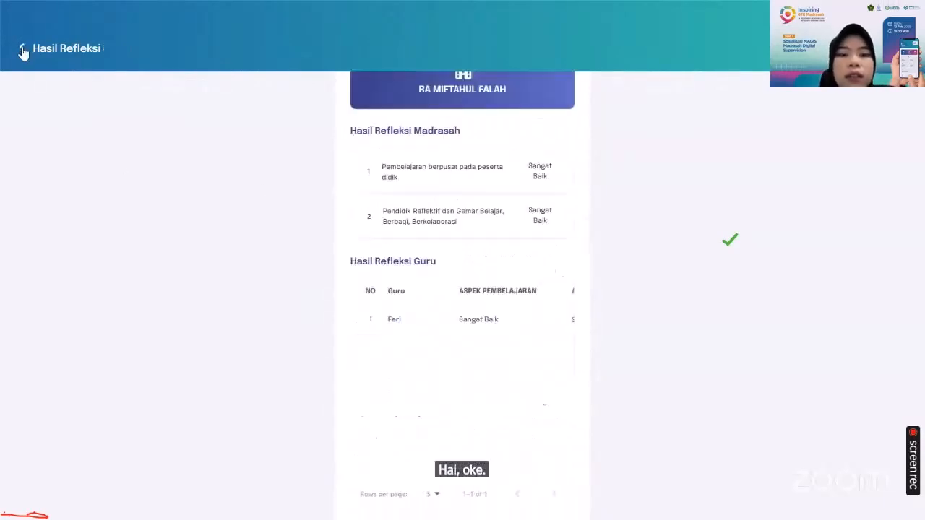
pyautogui.click(24, 52)
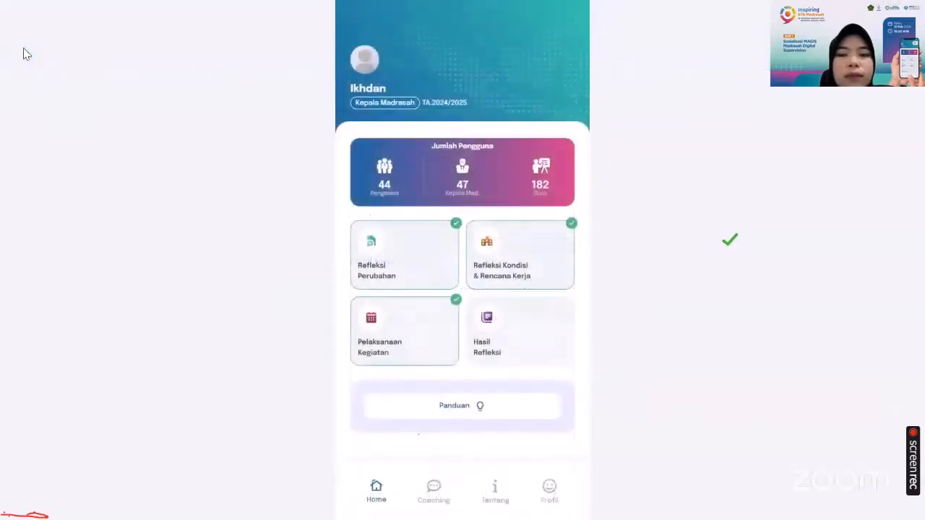
pyautogui.click(504, 335)
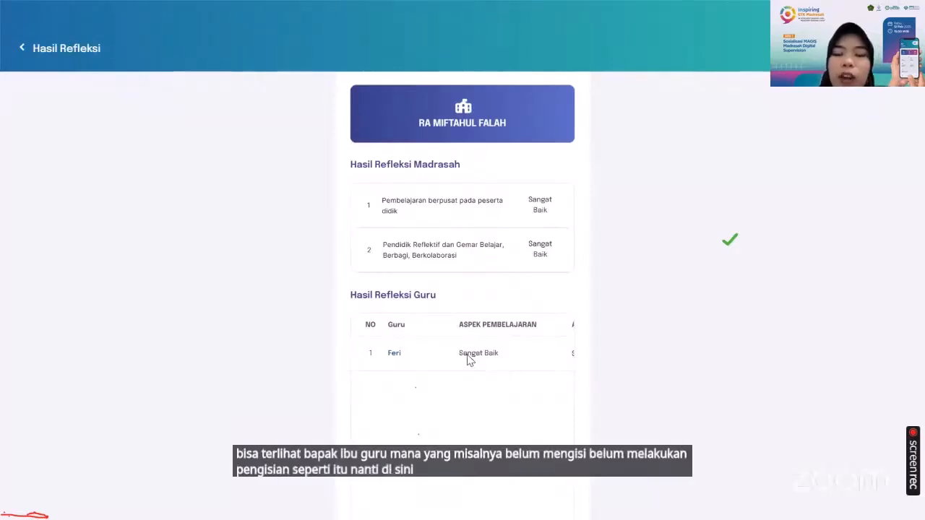
pyautogui.hscroll(2, 470, 359)
pyautogui.hscroll(-2, 429, 362)
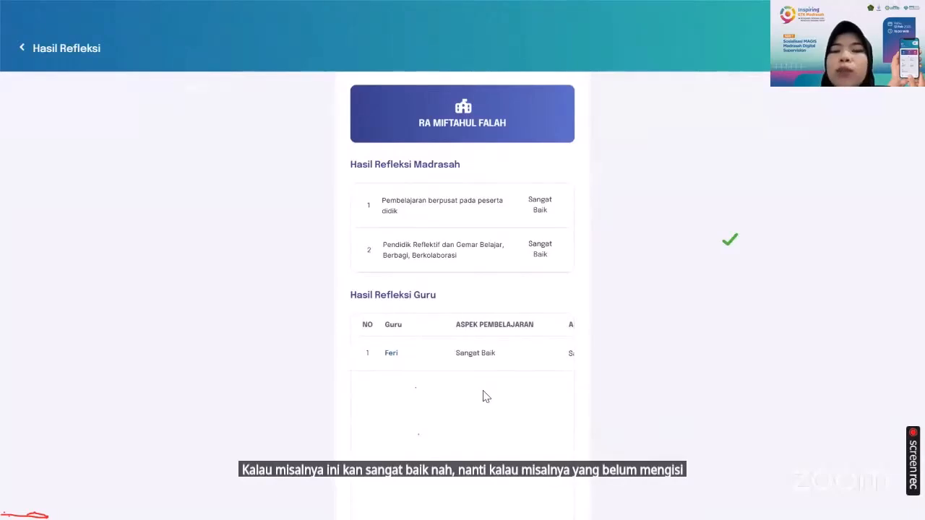
# Return to the home dashboard, open the Profil page, and log out of the Kepala Madrasah account
pyautogui.click(23, 49)
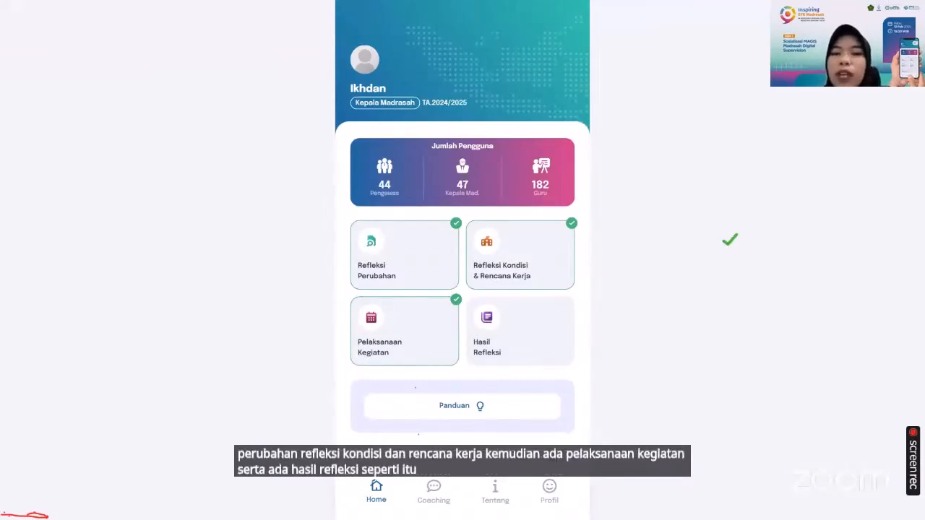
pyautogui.click(547, 499)
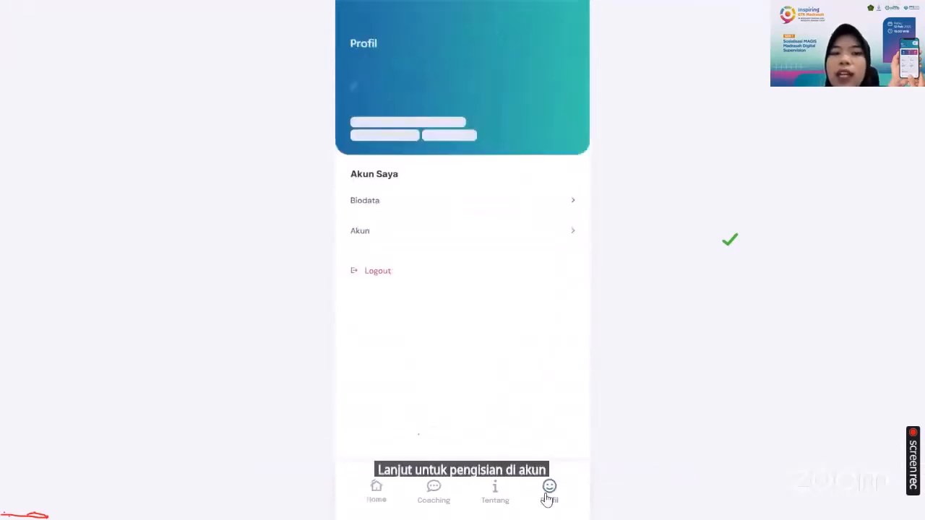
pyautogui.click(377, 272)
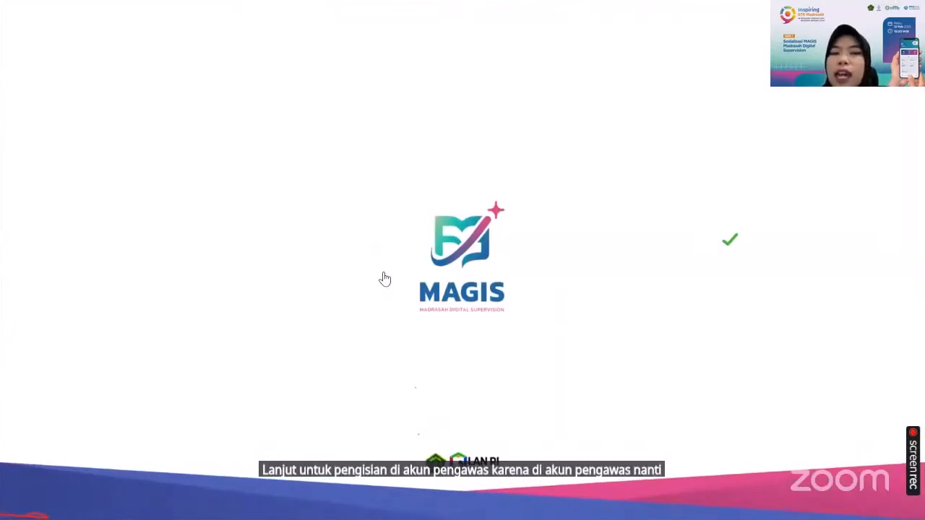